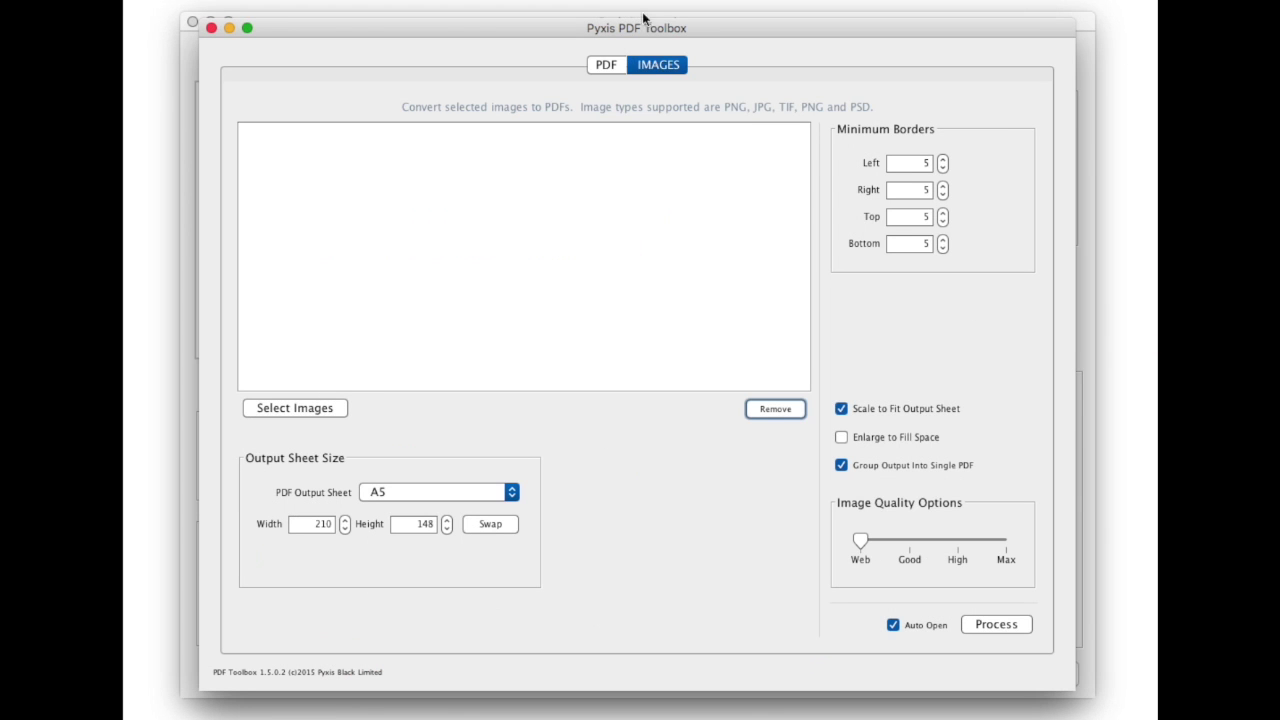
Load the images Nikon 2054.JPG through Nikon 7935.JPG into the image-to-PDF converter
{"action": "left_click", "coordinate": [597, 66]}
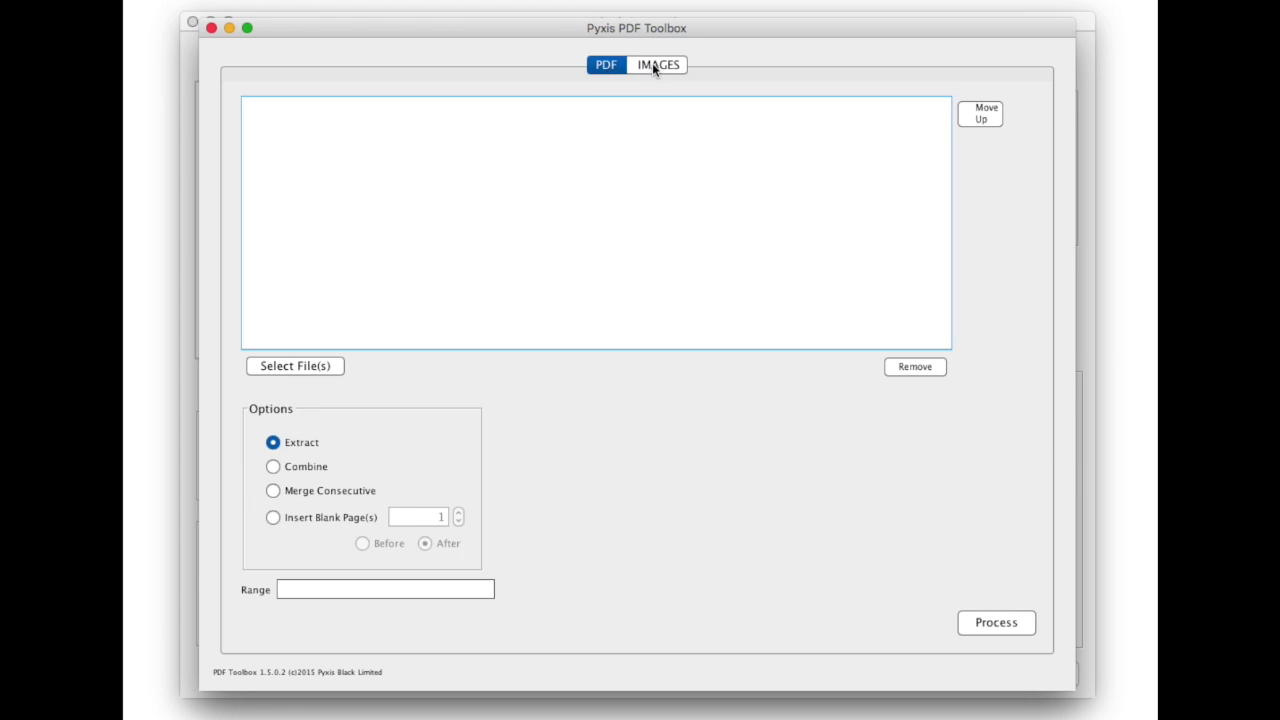
{"action": "left_click", "coordinate": [652, 63]}
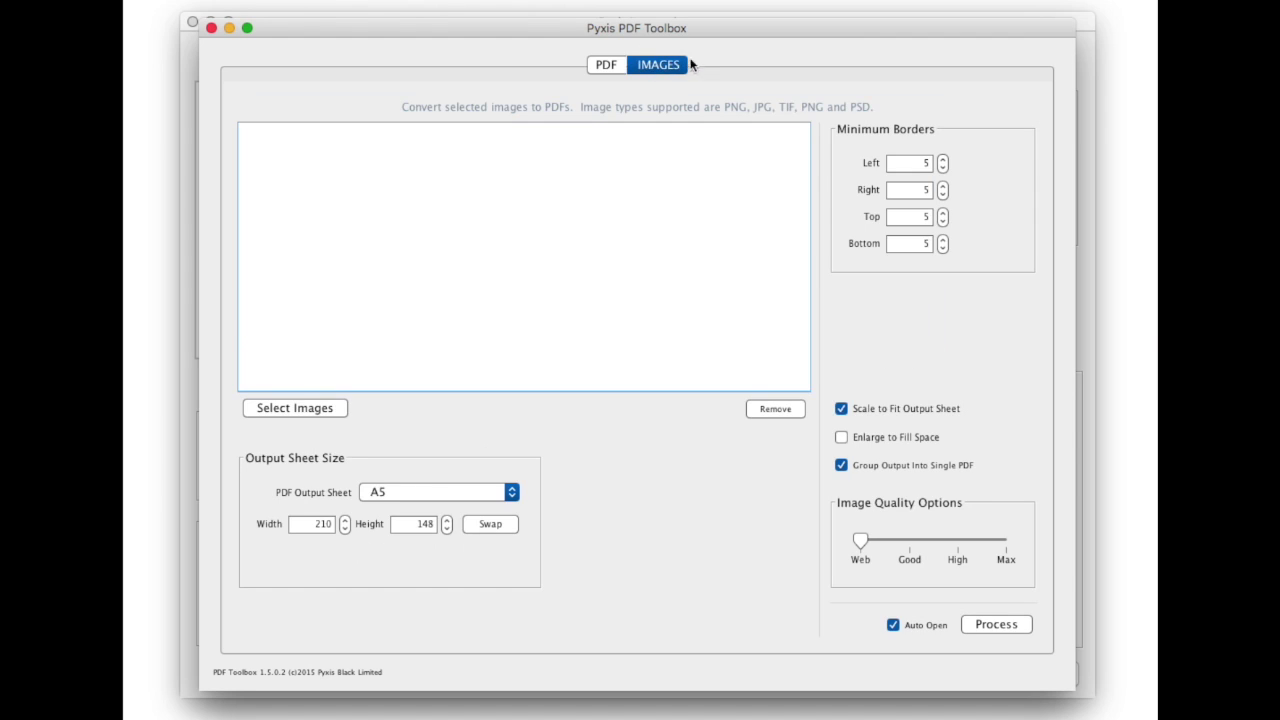
{"action": "left_click", "coordinate": [310, 414]}
{"action": "left_click", "coordinate": [252, 78]}
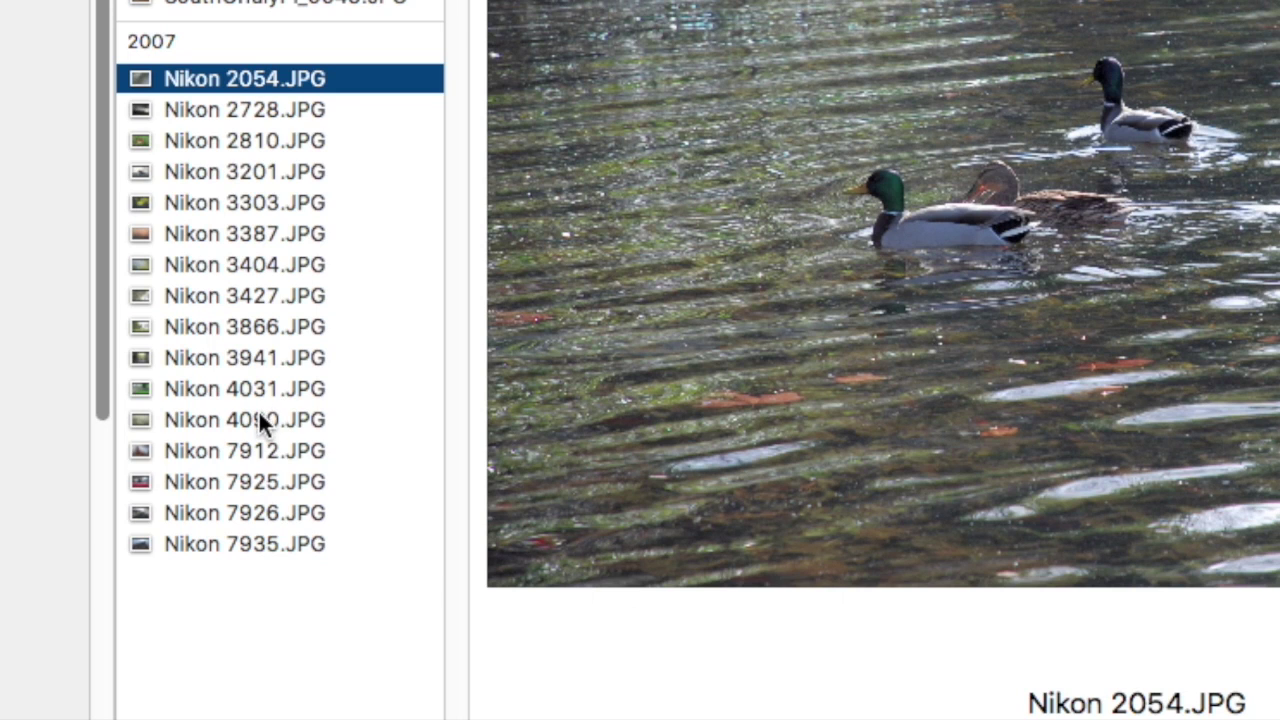
{"action": "left_click", "coordinate": [232, 544], "text": "shift"}
{"action": "key", "text": "Return"}
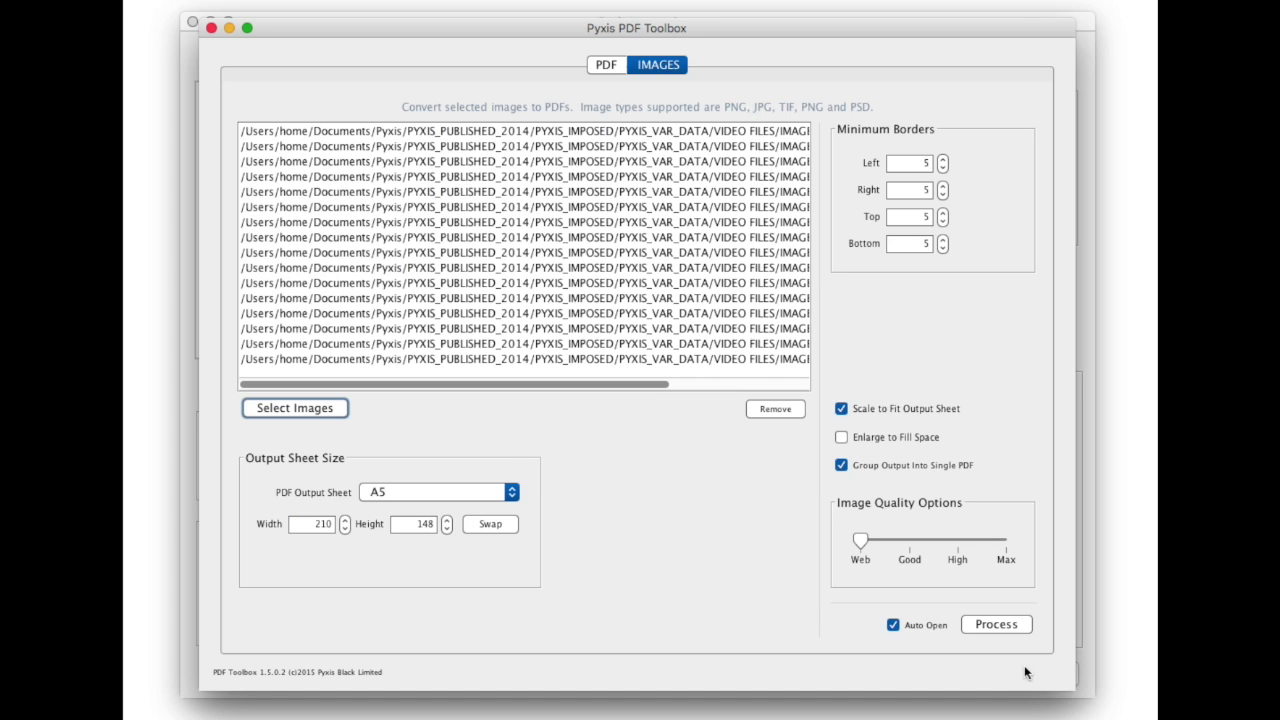
Set the PDF output sheet to A6 and swap its dimensions to landscape, 148 wide by 105 high
{"action": "left_click", "coordinate": [510, 492]}
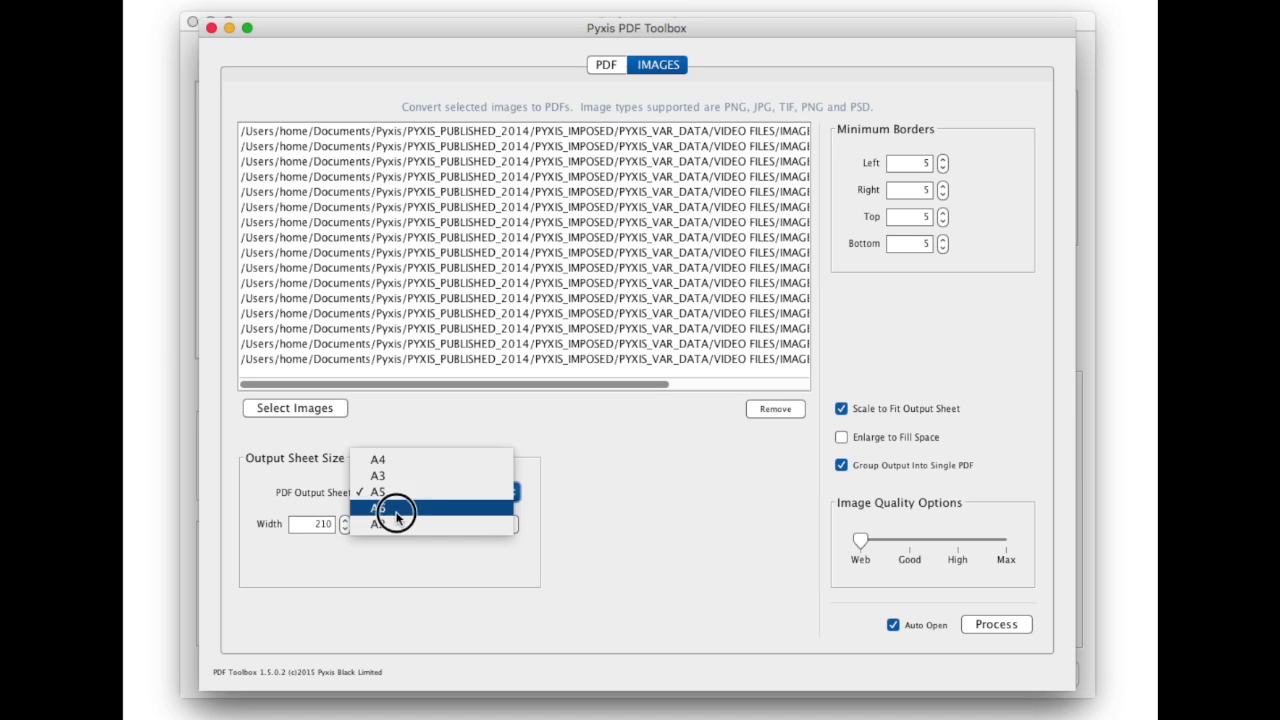
{"action": "left_click", "coordinate": [391, 508]}
{"action": "left_click", "coordinate": [480, 528]}
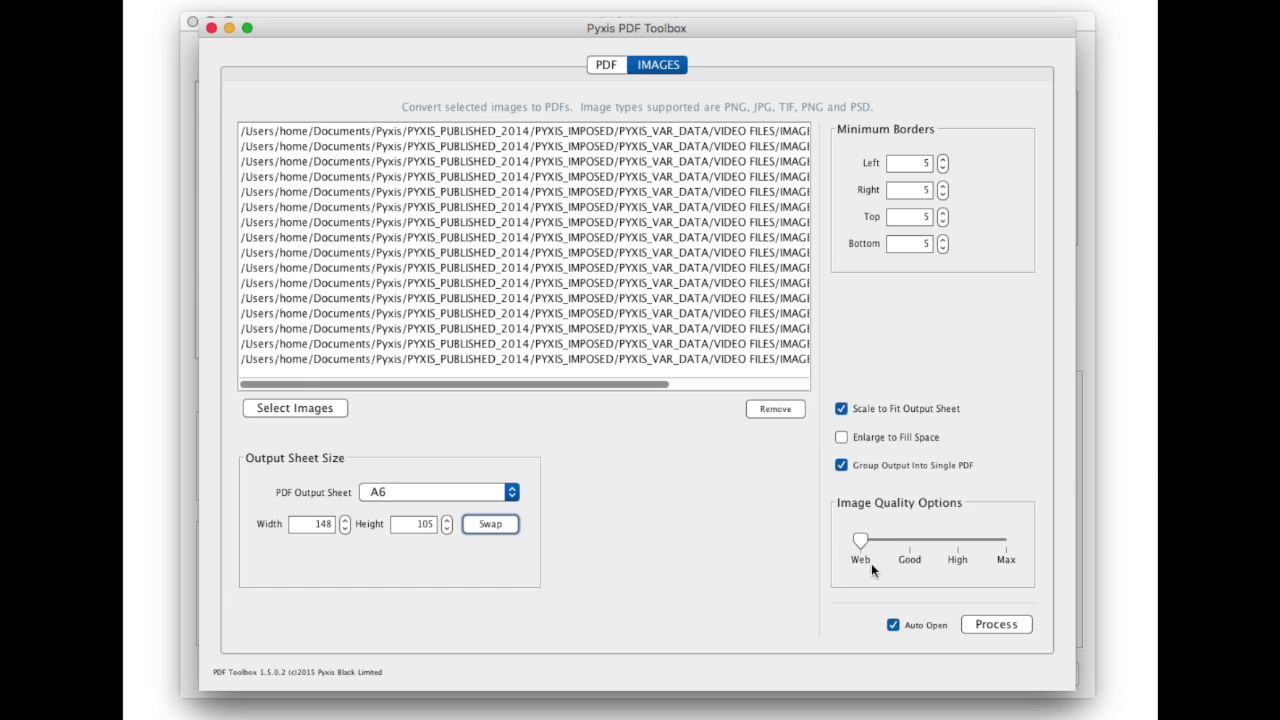
Convert the loaded images to a PDF saved as Converted Images, page through it and close it
{"action": "left_click", "coordinate": [994, 625]}
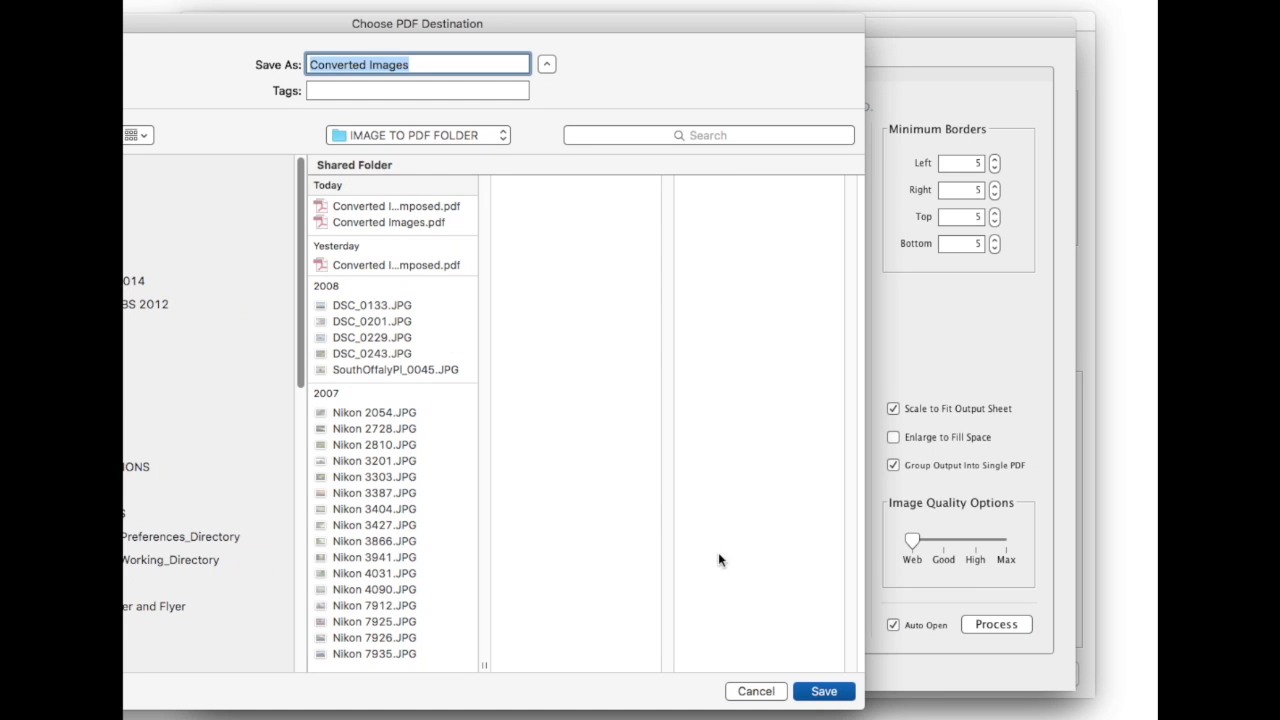
{"action": "left_click", "coordinate": [822, 689]}
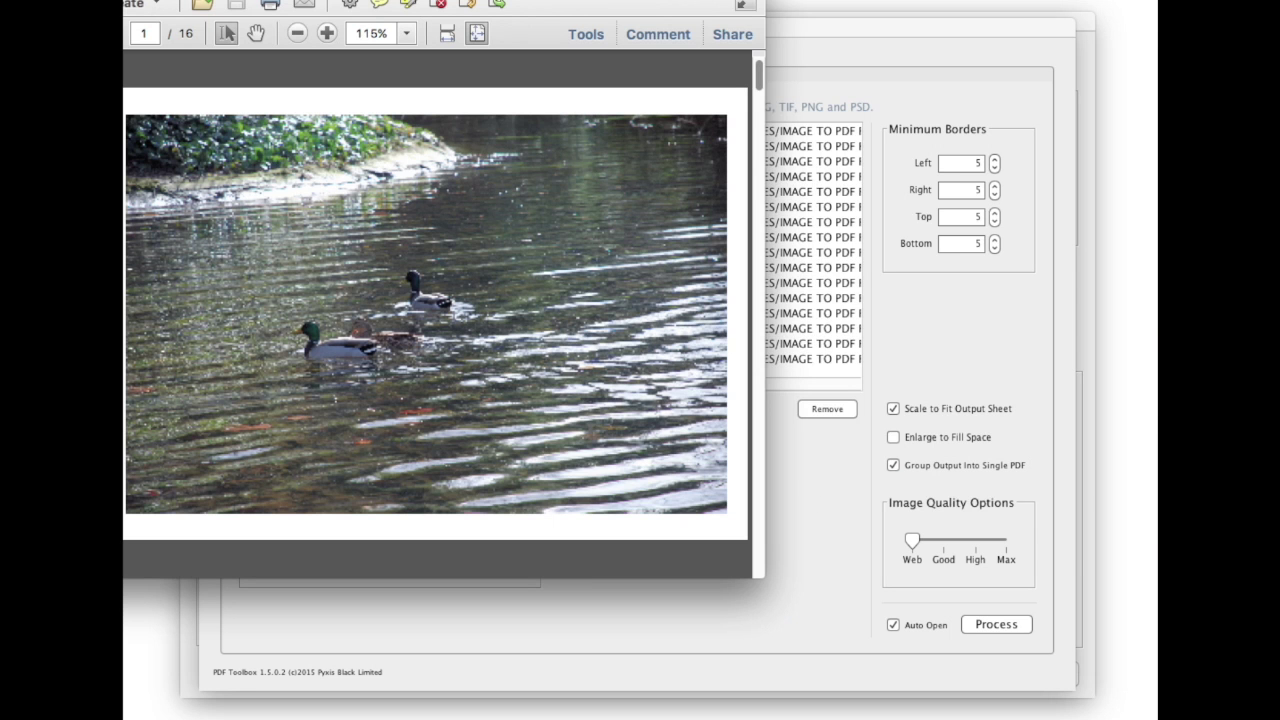
{"action": "scroll", "coordinate": [694, 353], "scroll_direction": "down", "scroll_amount": 2}
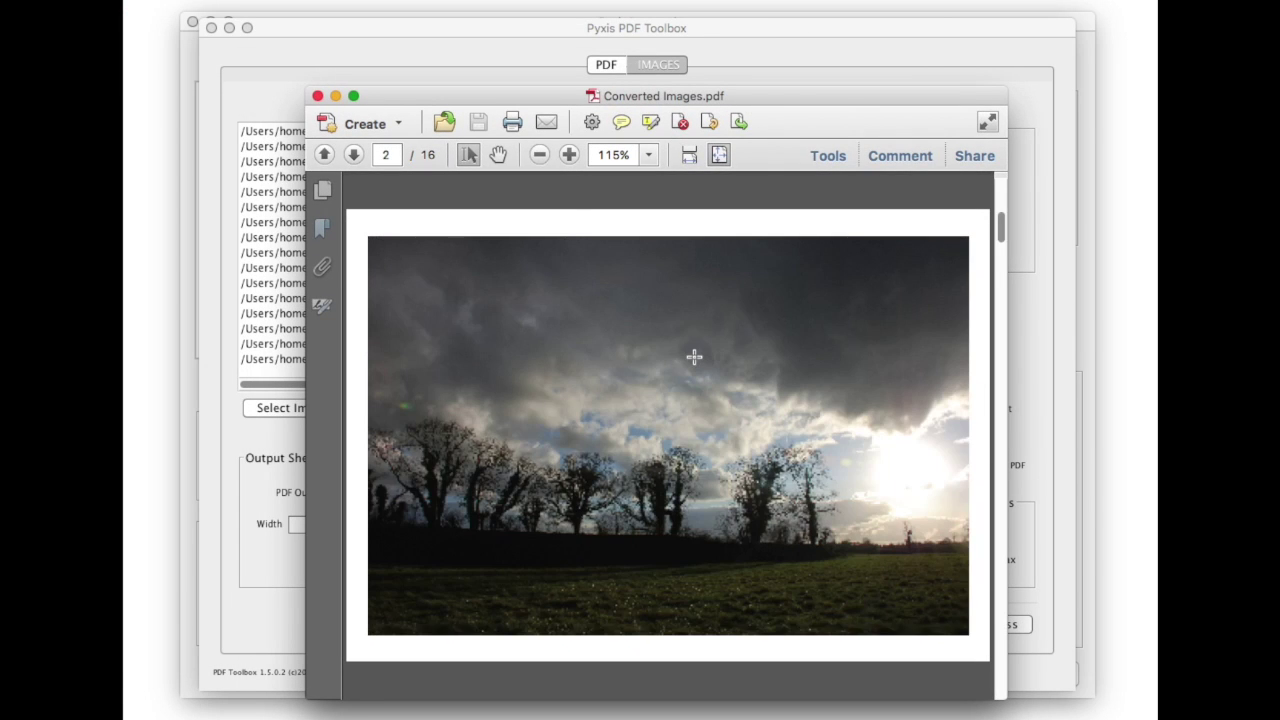
{"action": "scroll", "coordinate": [694, 353], "scroll_direction": "down", "scroll_amount": 1}
{"action": "scroll", "coordinate": [697, 353], "scroll_direction": "down", "scroll_amount": 2}
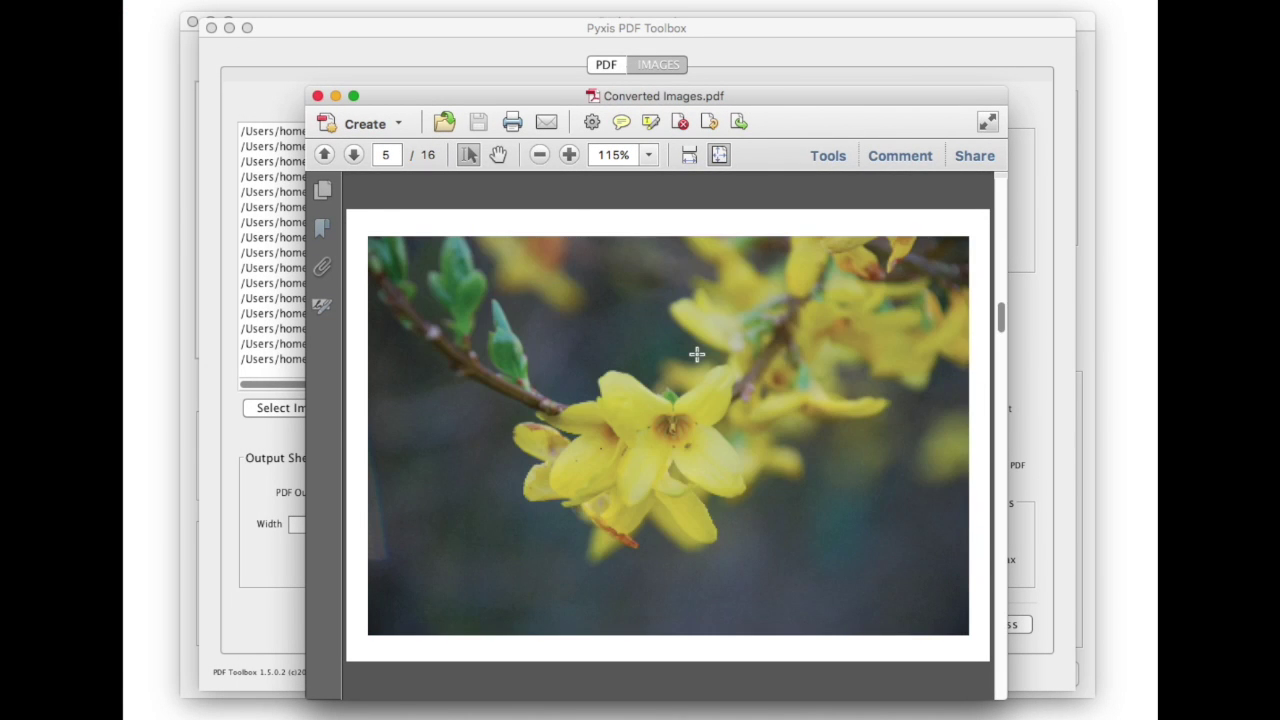
{"action": "left_click", "coordinate": [318, 96]}
Switch to the main Pyxis Imposed window and open Converted Images.pdf
{"action": "left_click", "coordinate": [186, 72]}
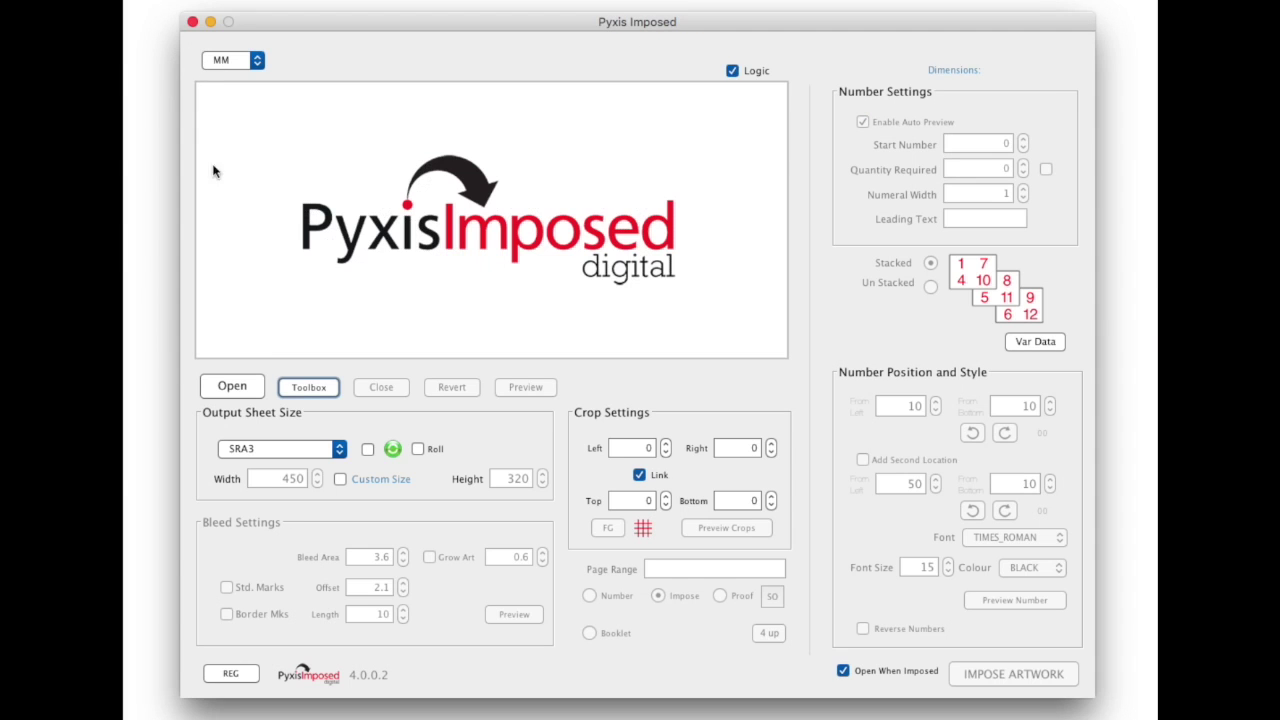
{"action": "left_click", "coordinate": [244, 384]}
{"action": "double_click", "coordinate": [466, 445]}
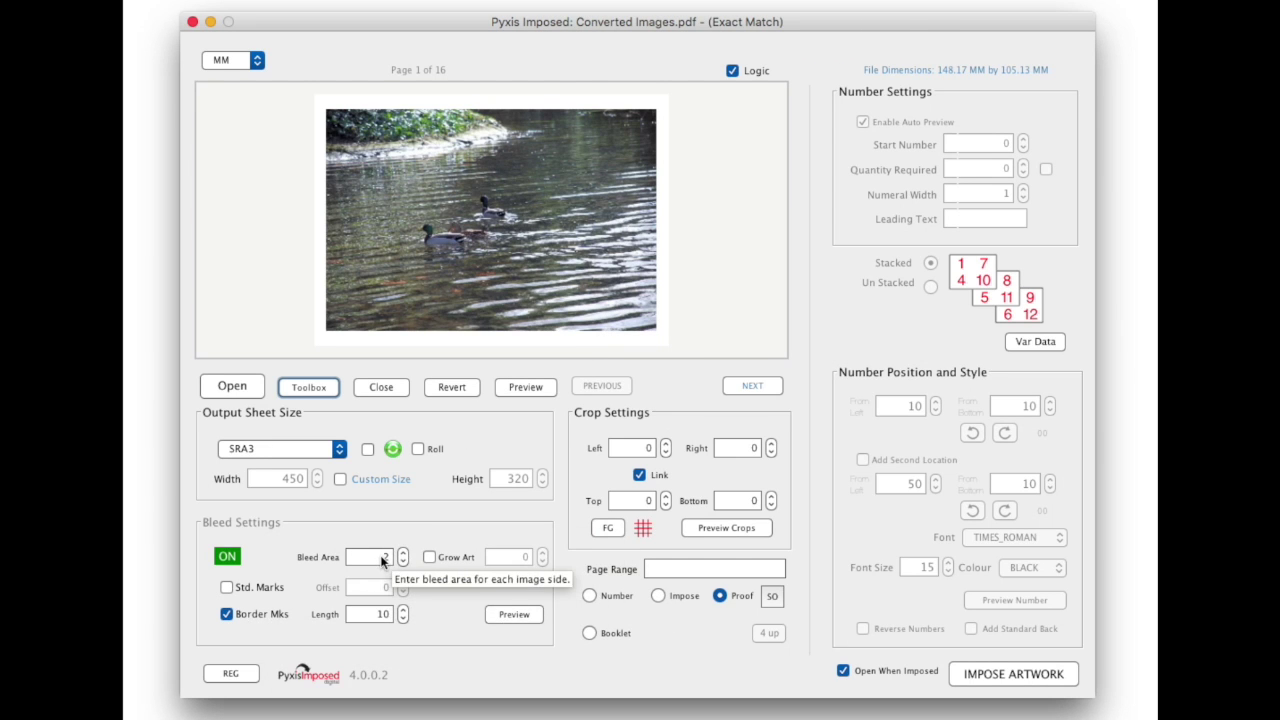
Set the bleed area to 0 and impose the artwork as a proof on SRA3
{"action": "left_click", "coordinate": [381, 561]}
{"action": "key", "text": "BackSpace"}
{"action": "type", "text": "0"}
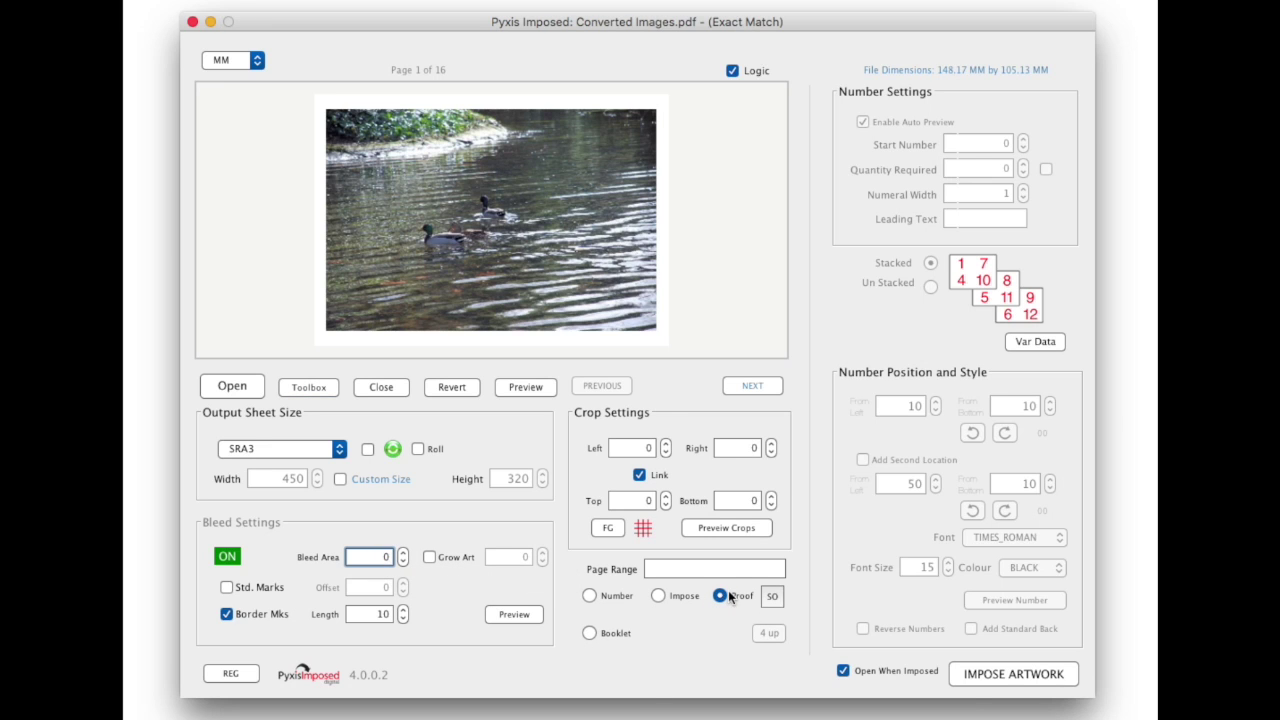
{"action": "left_click", "coordinate": [1042, 674]}
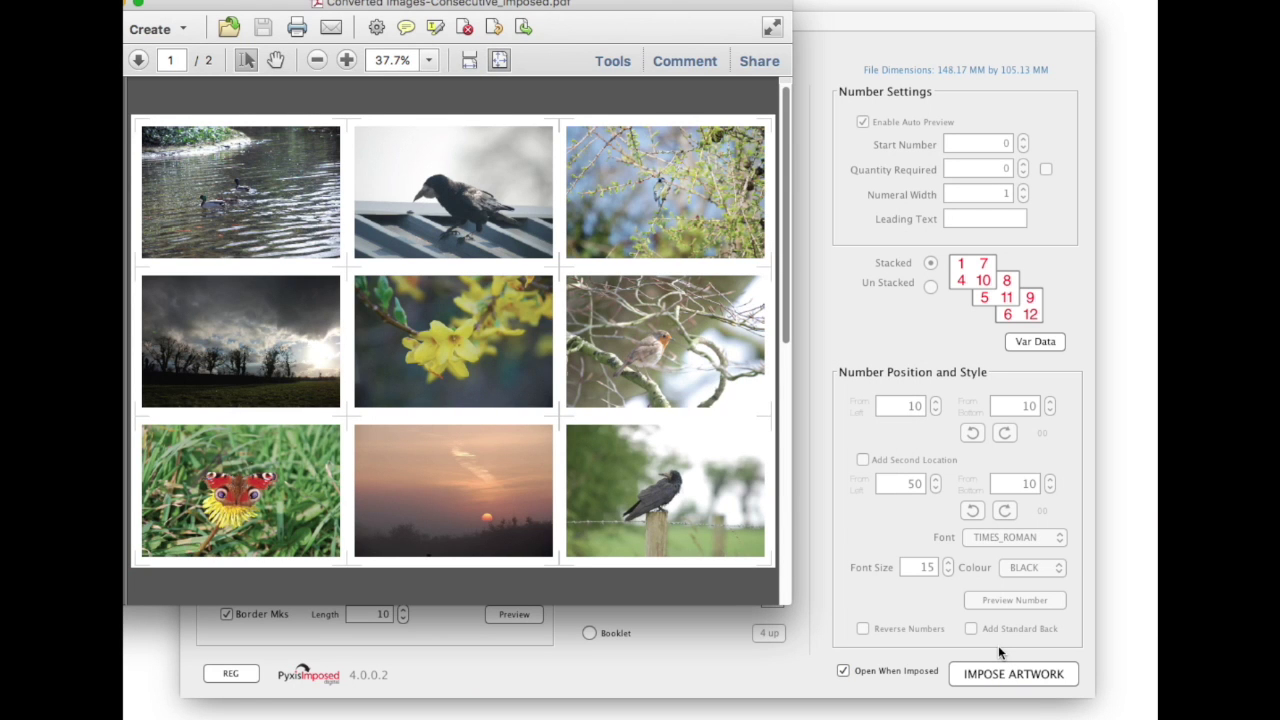
Review both sheets of the imposed photo PDF and close it
{"action": "left_click_drag", "start_coordinate": [466, 35], "coordinate": [700, 63]}
{"action": "scroll", "coordinate": [853, 423], "scroll_direction": "down", "scroll_amount": 5}
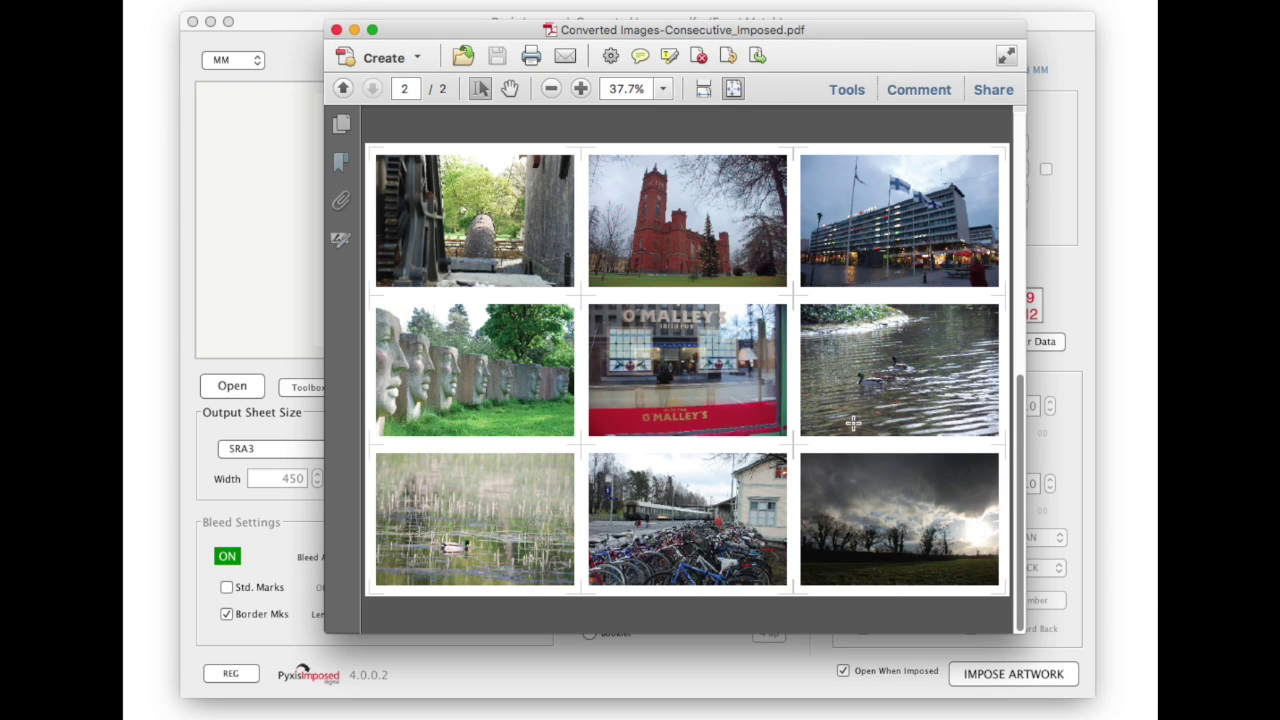
{"action": "scroll", "coordinate": [853, 423], "scroll_direction": "up", "scroll_amount": 5}
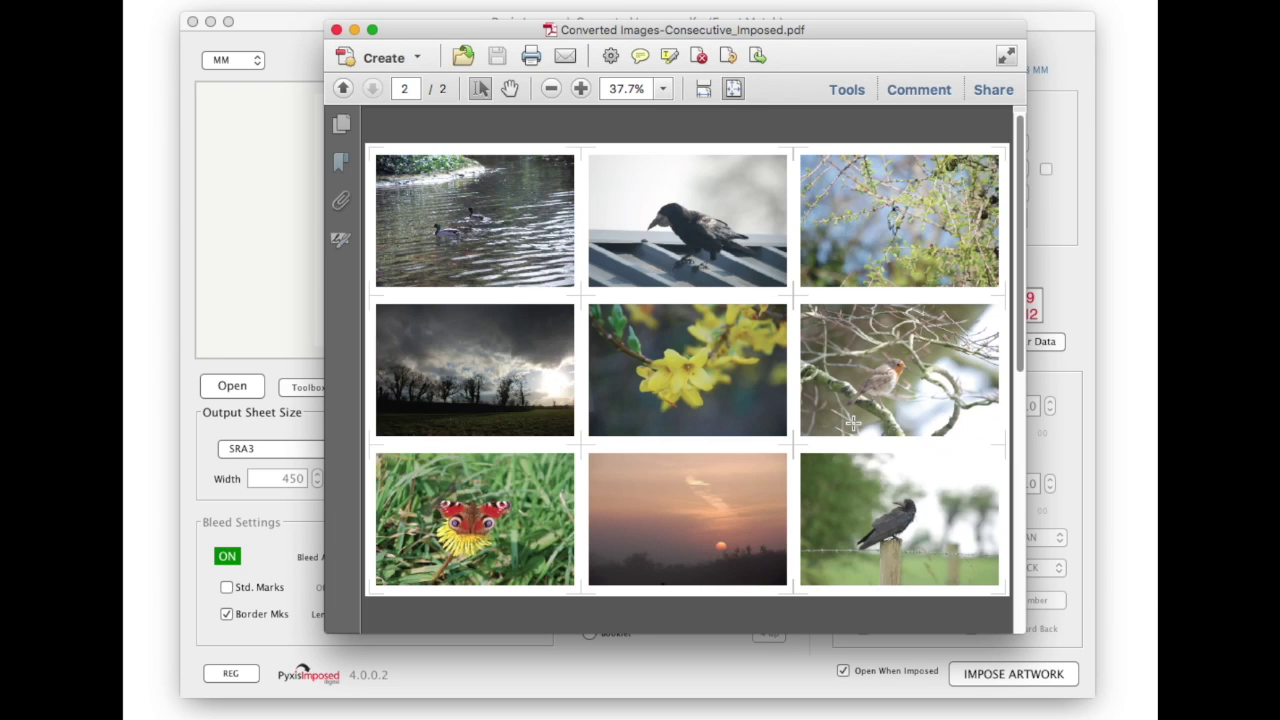
{"action": "left_click", "coordinate": [337, 31]}
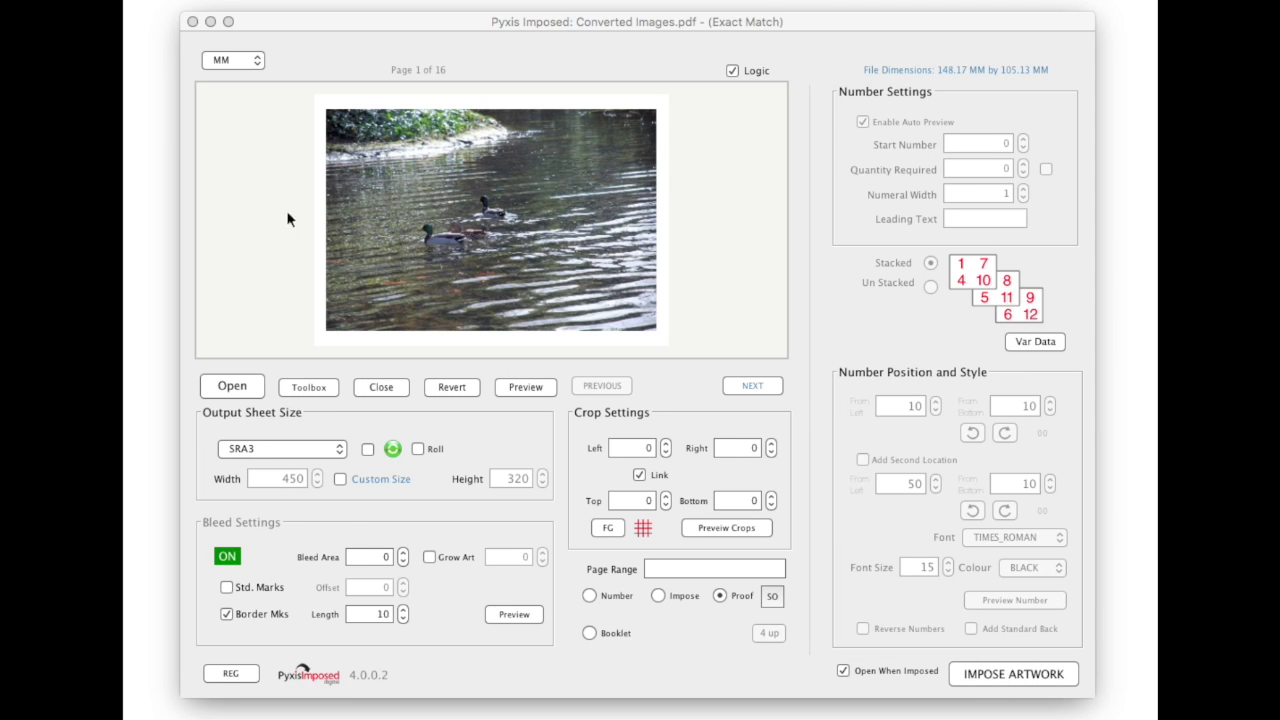
Return to the PDF Toolbox, set the PDF output sheet to A5 and turn on Enlarge to Fill Space
{"action": "left_click", "coordinate": [312, 389]}
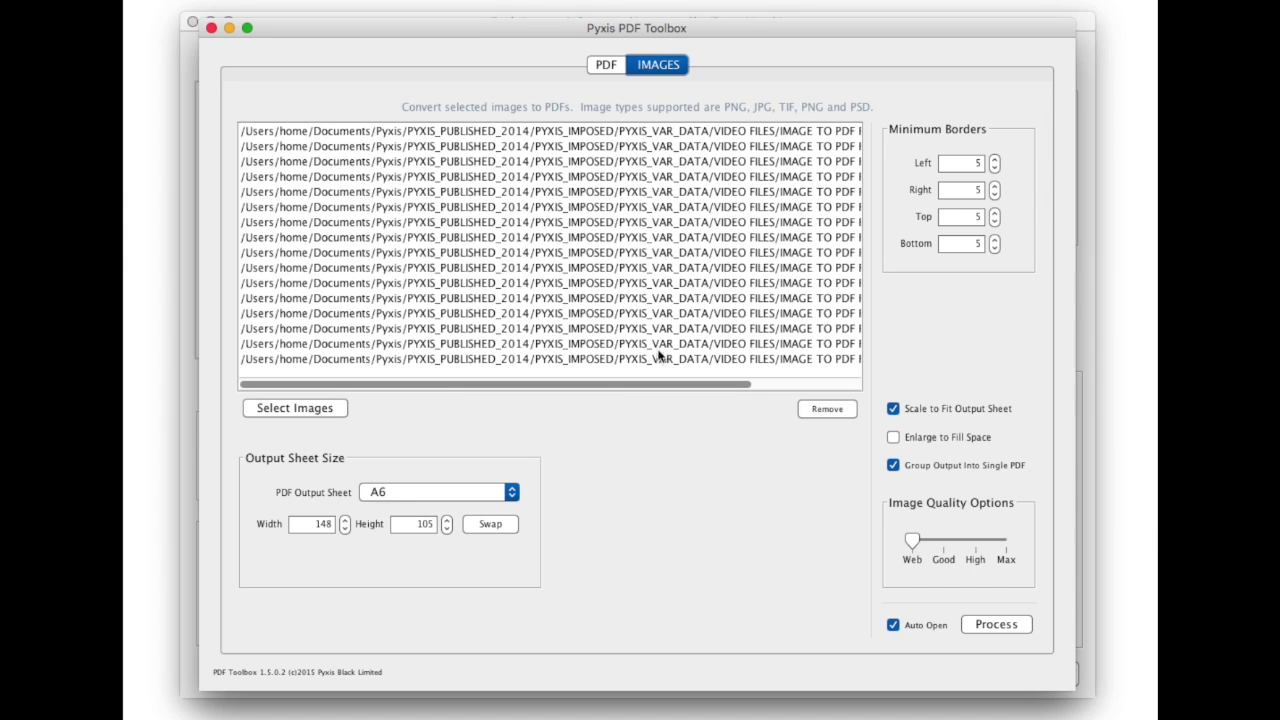
{"action": "left_click", "coordinate": [511, 489]}
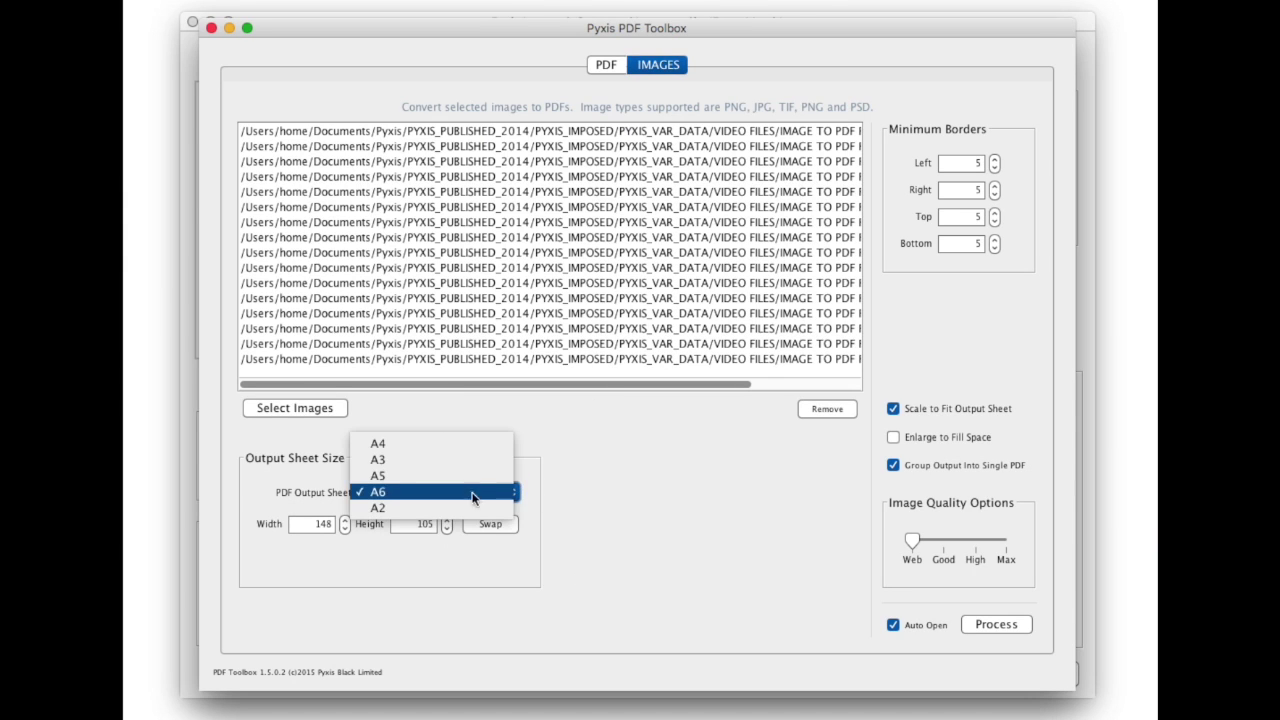
{"action": "left_click", "coordinate": [432, 478]}
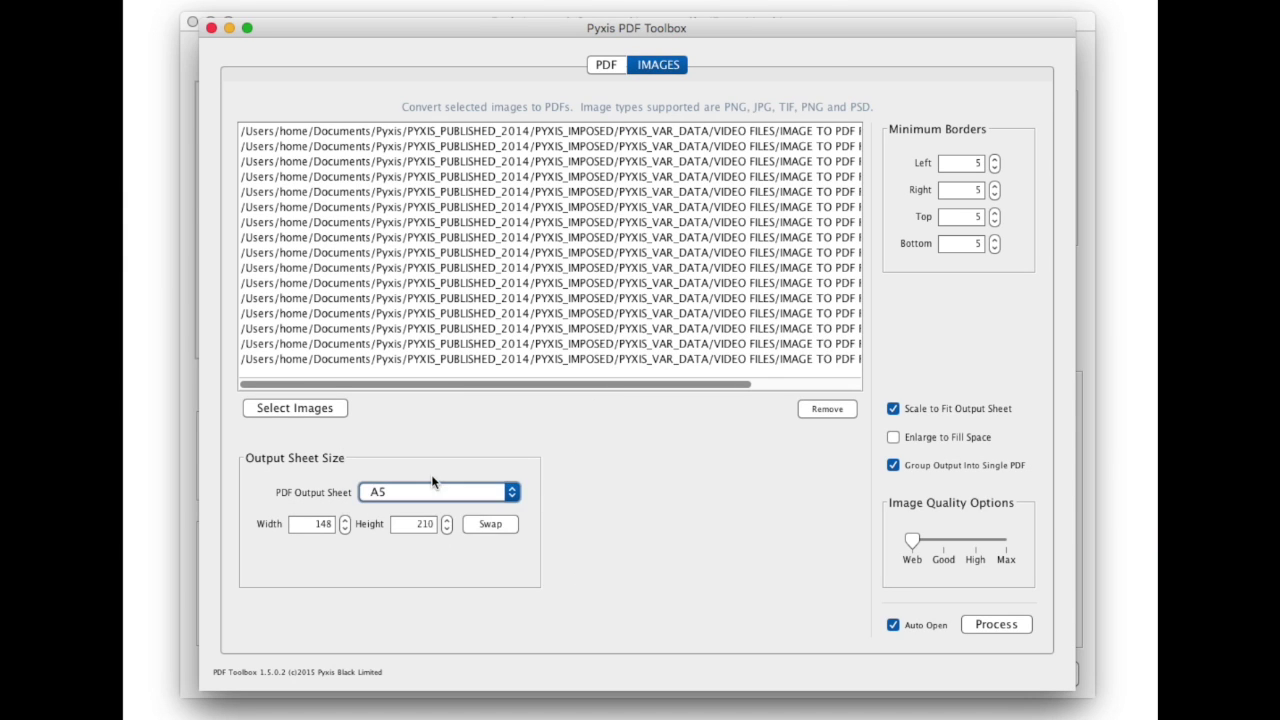
{"action": "left_click", "coordinate": [910, 432]}
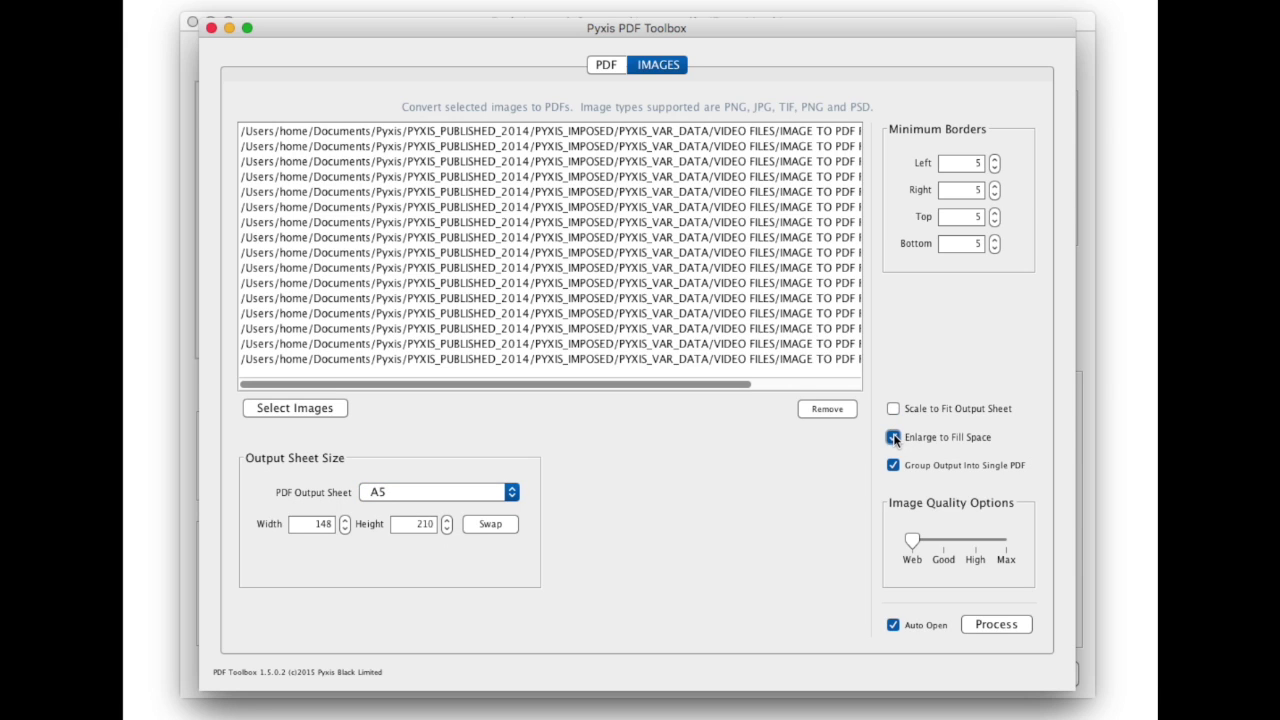
Set the left, right, top and bottom minimum borders to 0 and the image quality to Good
{"action": "left_click_drag", "start_coordinate": [977, 157], "coordinate": [1043, 166]}
{"action": "type", "text": "0"}
{"action": "left_click", "coordinate": [972, 195]}
{"action": "type", "text": "0"}
{"action": "left_click", "coordinate": [968, 216]}
{"action": "type", "text": "0"}
{"action": "left_click", "coordinate": [968, 243]}
{"action": "type", "text": "0"}
{"action": "left_click", "coordinate": [940, 545]}
Remove the ninth through the last image from the conversion list
{"action": "left_click", "coordinate": [763, 252]}
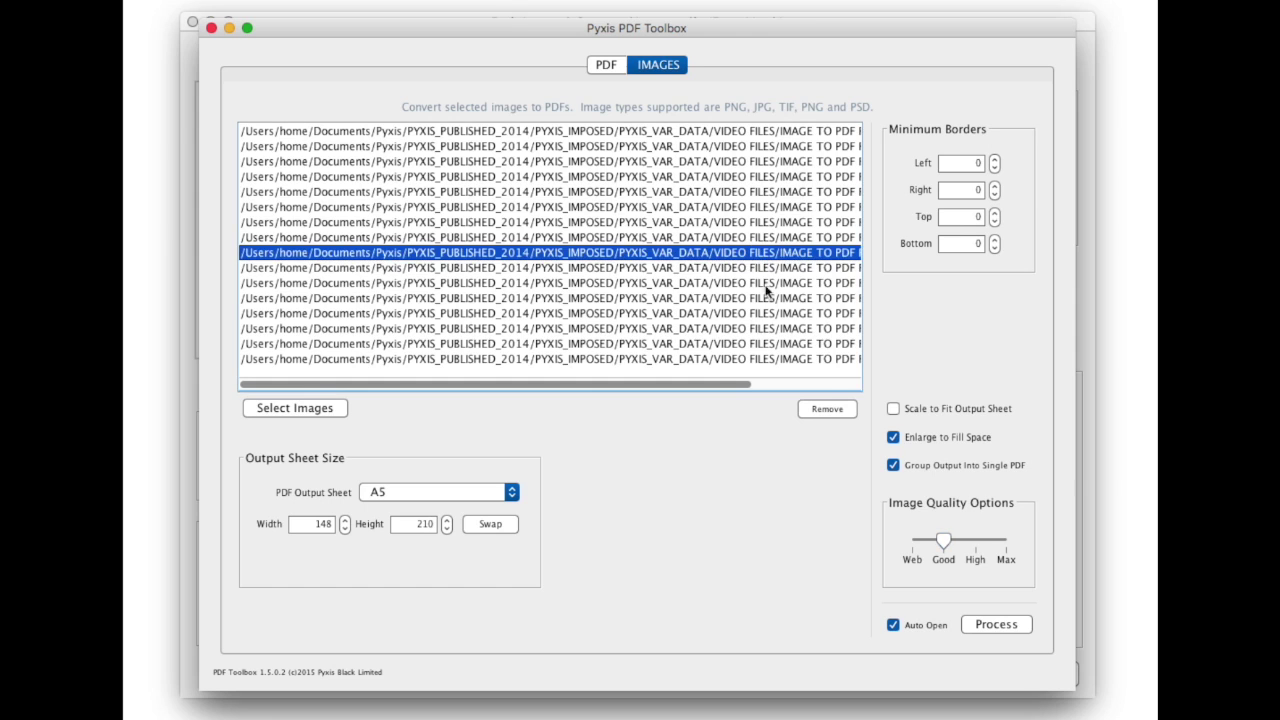
{"action": "left_click", "coordinate": [752, 359], "text": "shift"}
{"action": "left_click", "coordinate": [829, 409]}
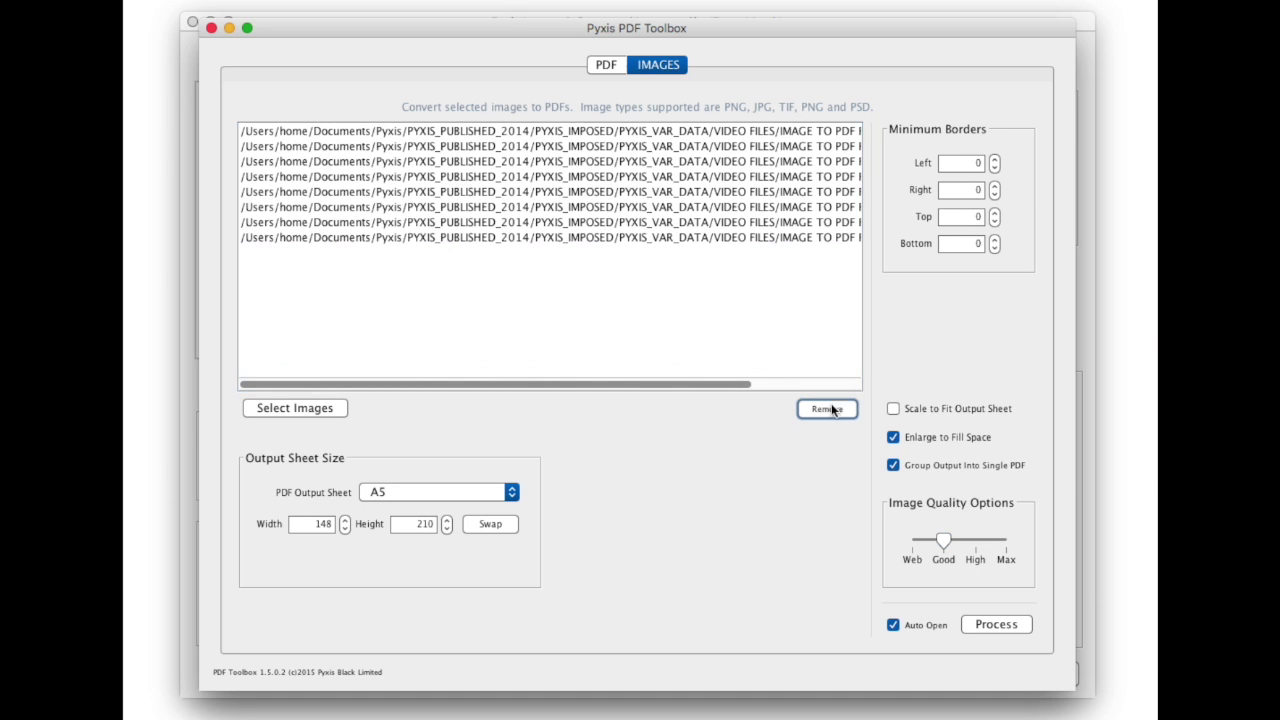
Convert the remaining images to a PDF saved as Converted Images, look through its pages in an enlarged window and close it
{"action": "left_click", "coordinate": [1004, 628]}
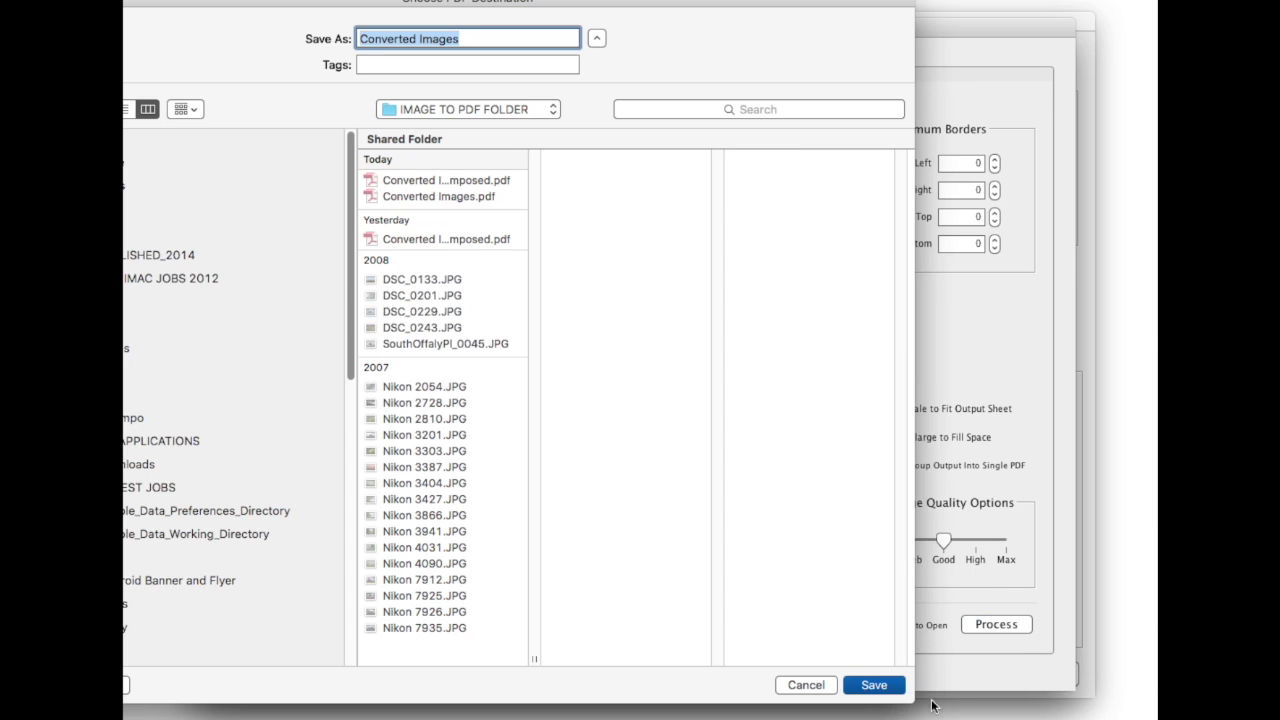
{"action": "left_click", "coordinate": [874, 688]}
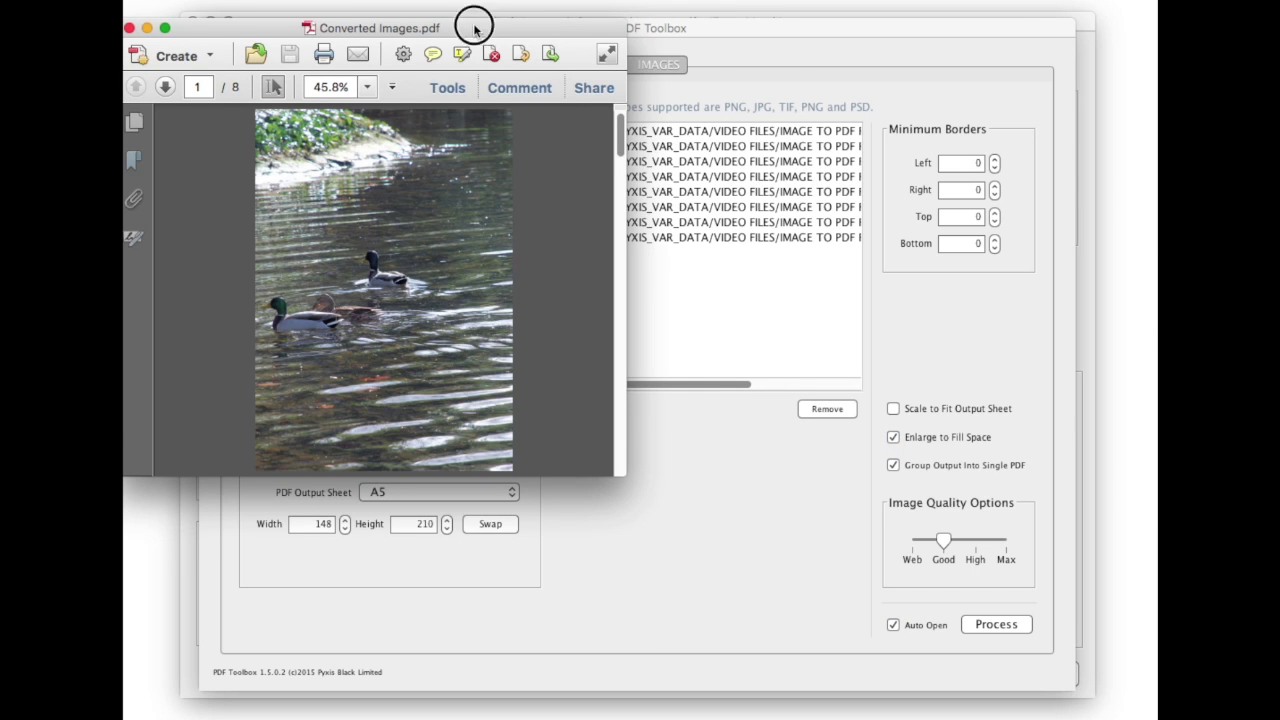
{"action": "left_click_drag", "start_coordinate": [471, 22], "coordinate": [632, 28]}
{"action": "left_click_drag", "start_coordinate": [786, 480], "coordinate": [1067, 632]}
{"action": "scroll", "coordinate": [778, 496], "scroll_direction": "down", "scroll_amount": 5}
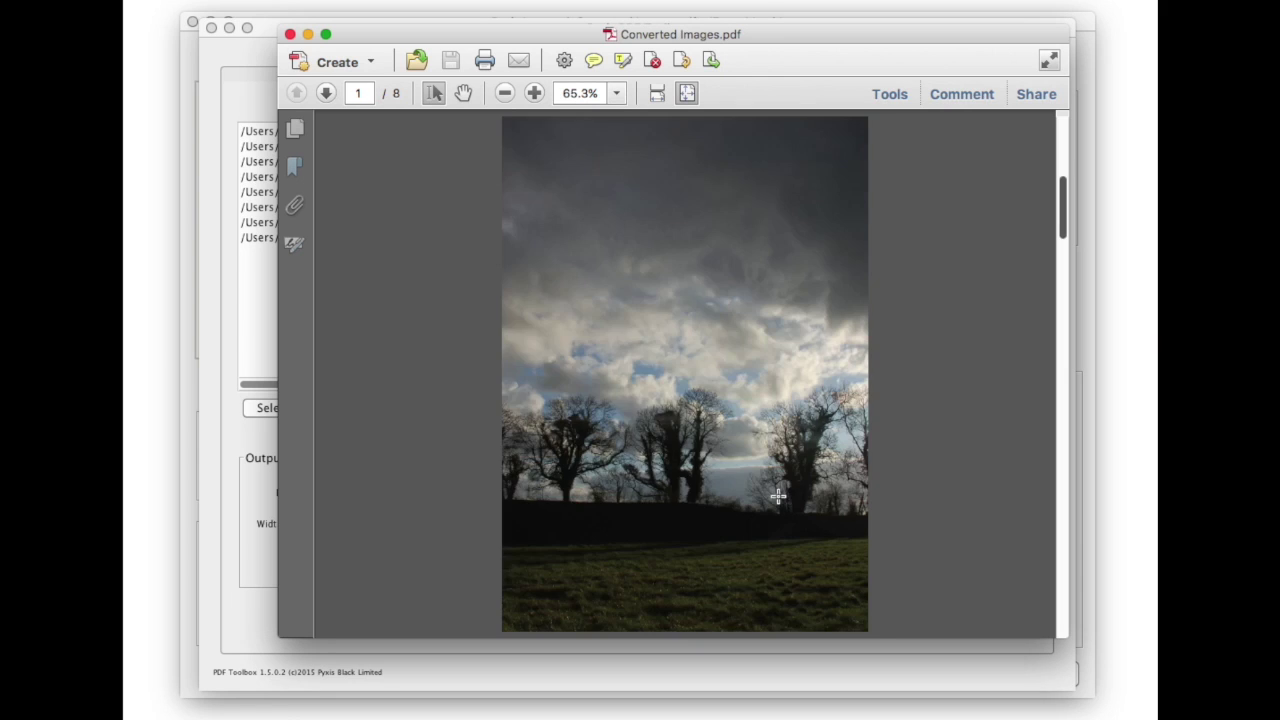
{"action": "scroll", "coordinate": [777, 495], "scroll_direction": "down", "scroll_amount": 3}
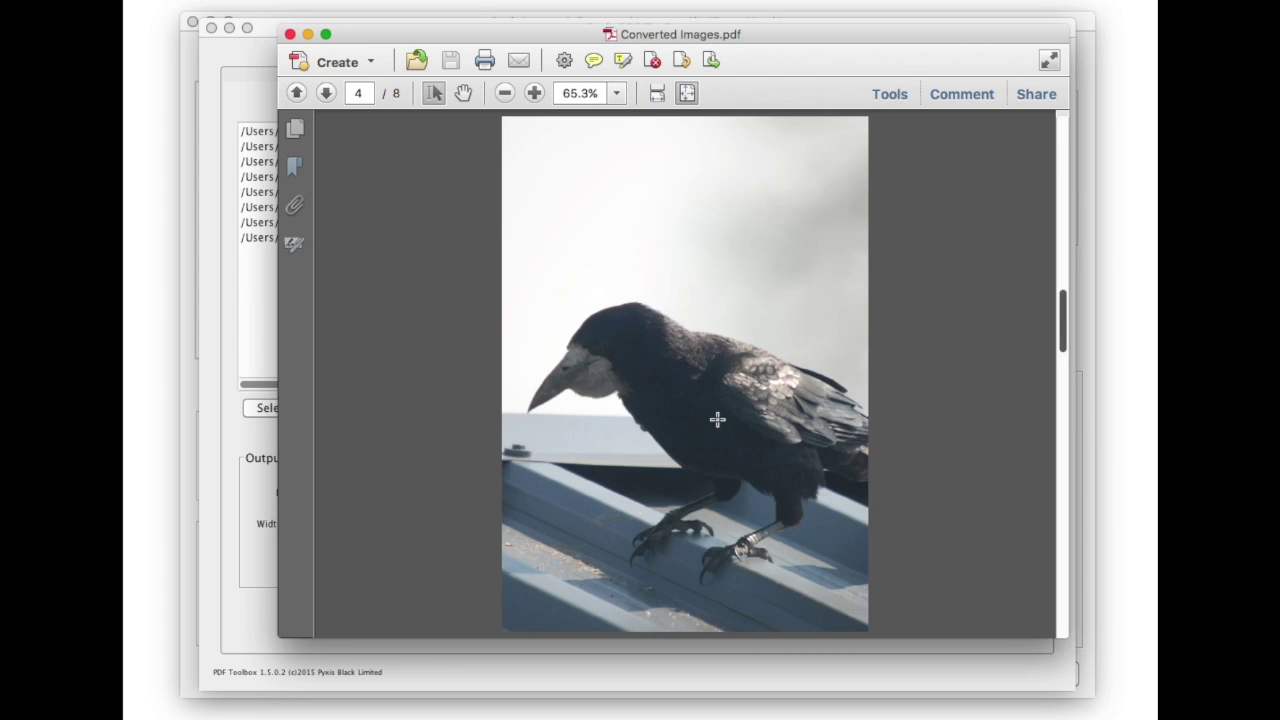
{"action": "scroll", "coordinate": [717, 419], "scroll_direction": "down", "scroll_amount": 3}
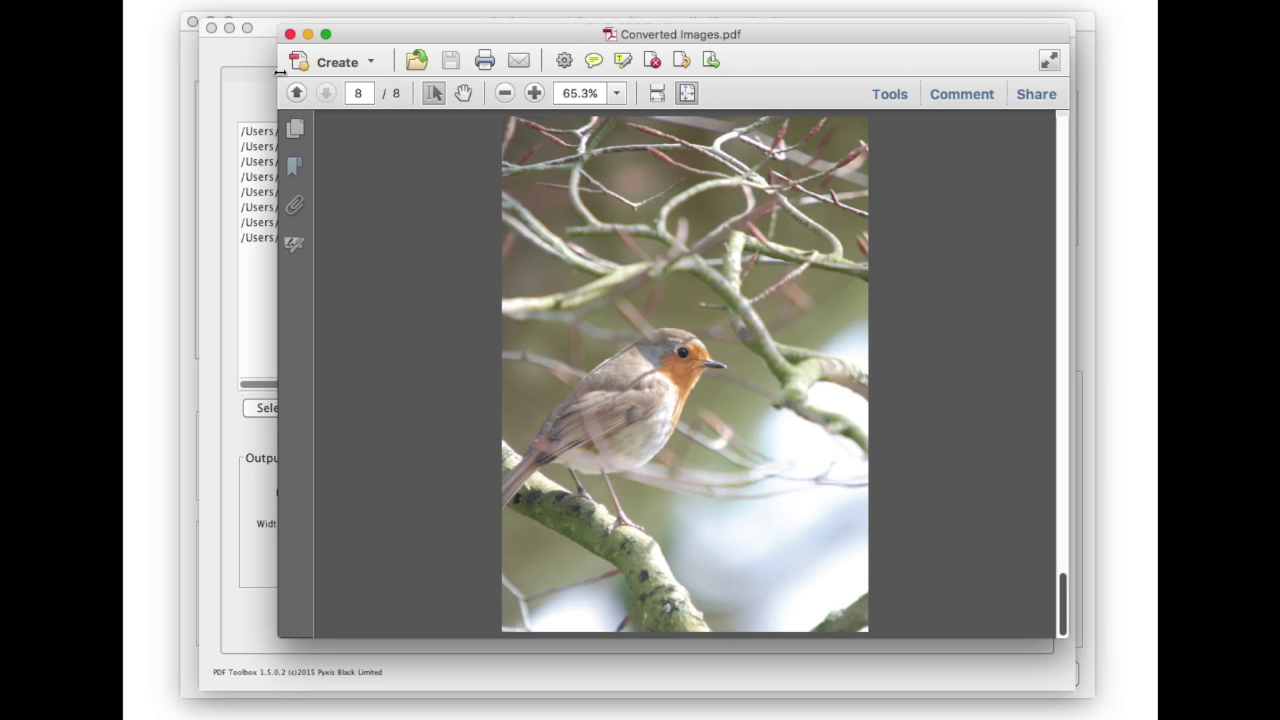
{"action": "left_click", "coordinate": [290, 35]}
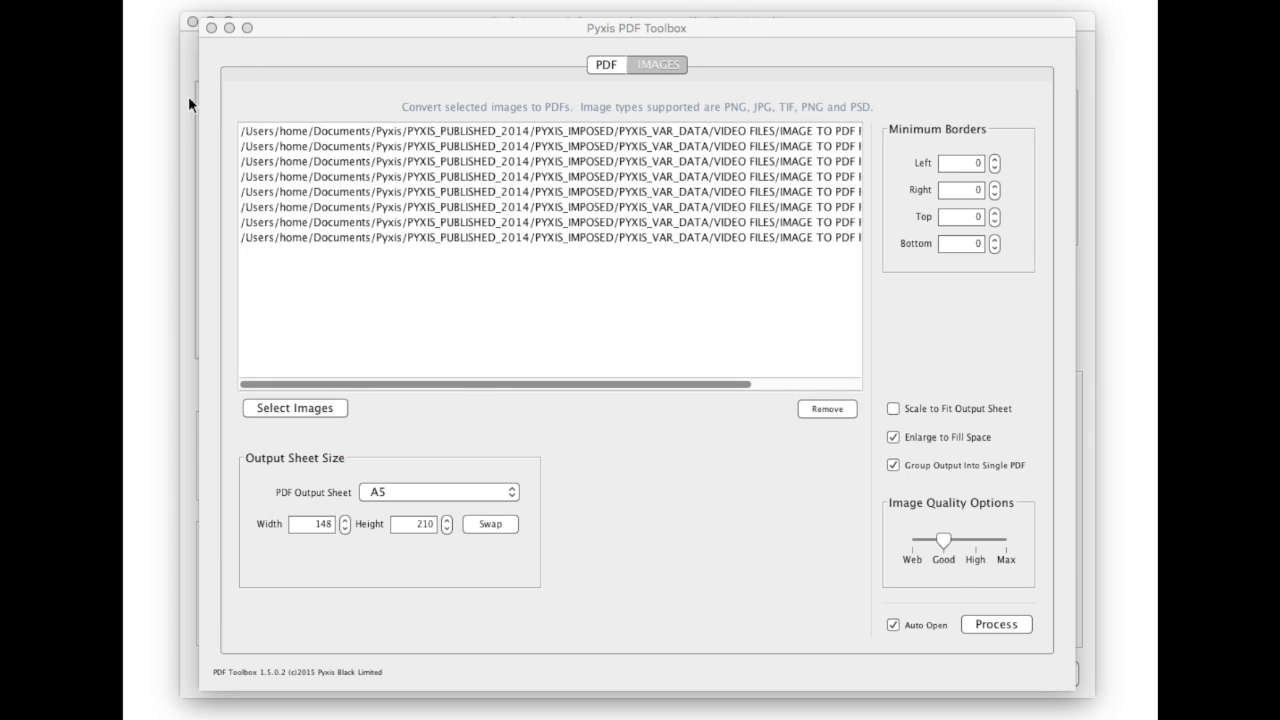
Go back to the Pyxis Imposed window and open the new A5 version of Converted Images.pdf
{"action": "left_click", "coordinate": [189, 96]}
{"action": "left_click", "coordinate": [233, 387]}
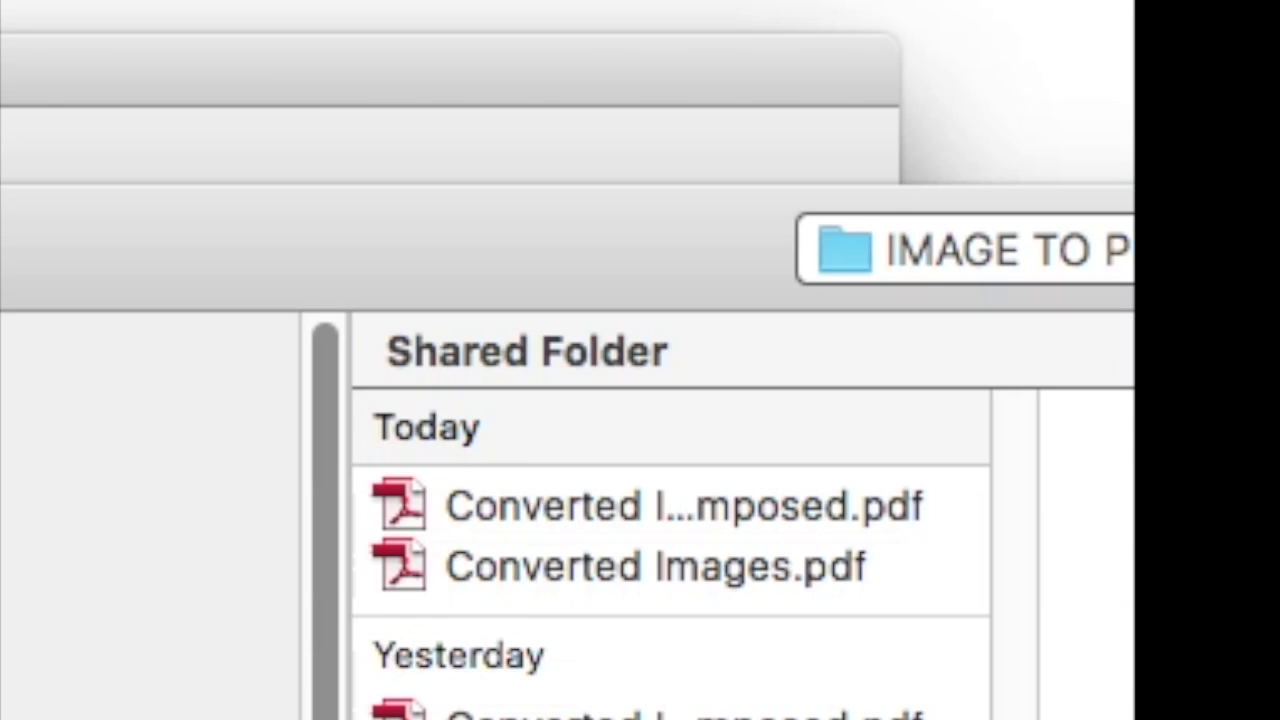
{"action": "double_click", "coordinate": [460, 260]}
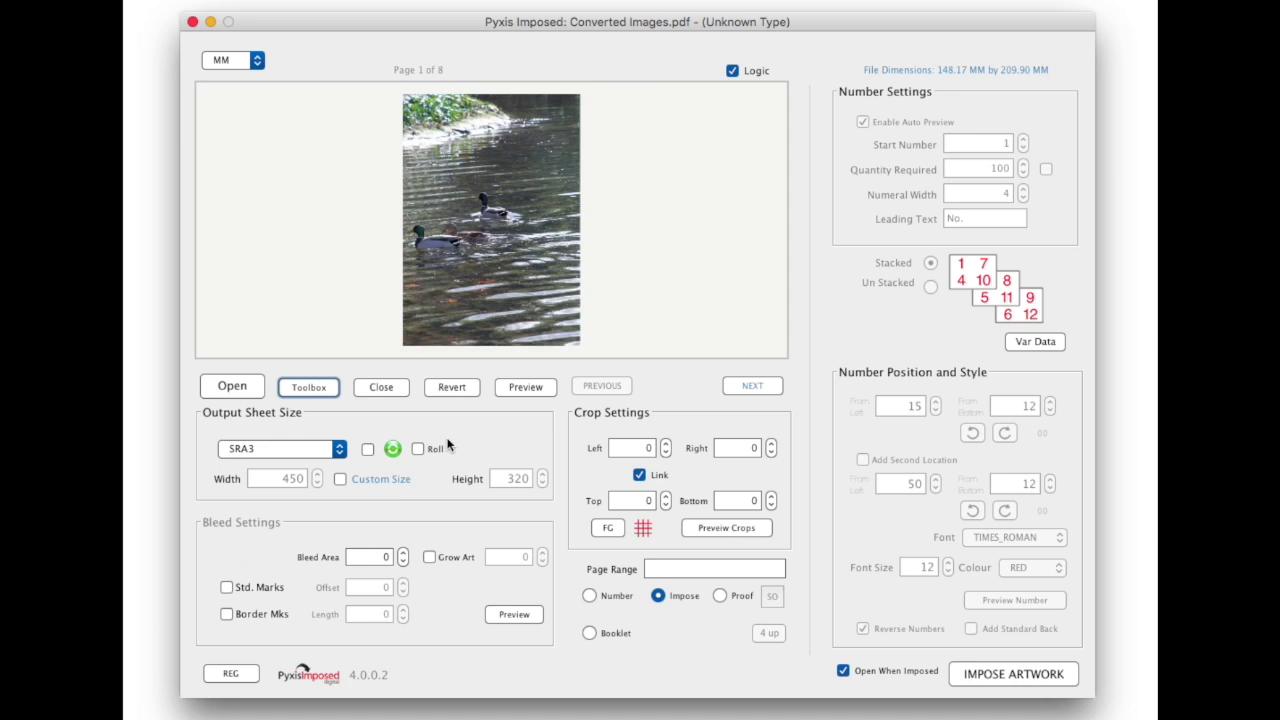
Turn on standard marks and Grow Art in the bleed settings and impose the artwork
{"action": "left_click", "coordinate": [227, 588]}
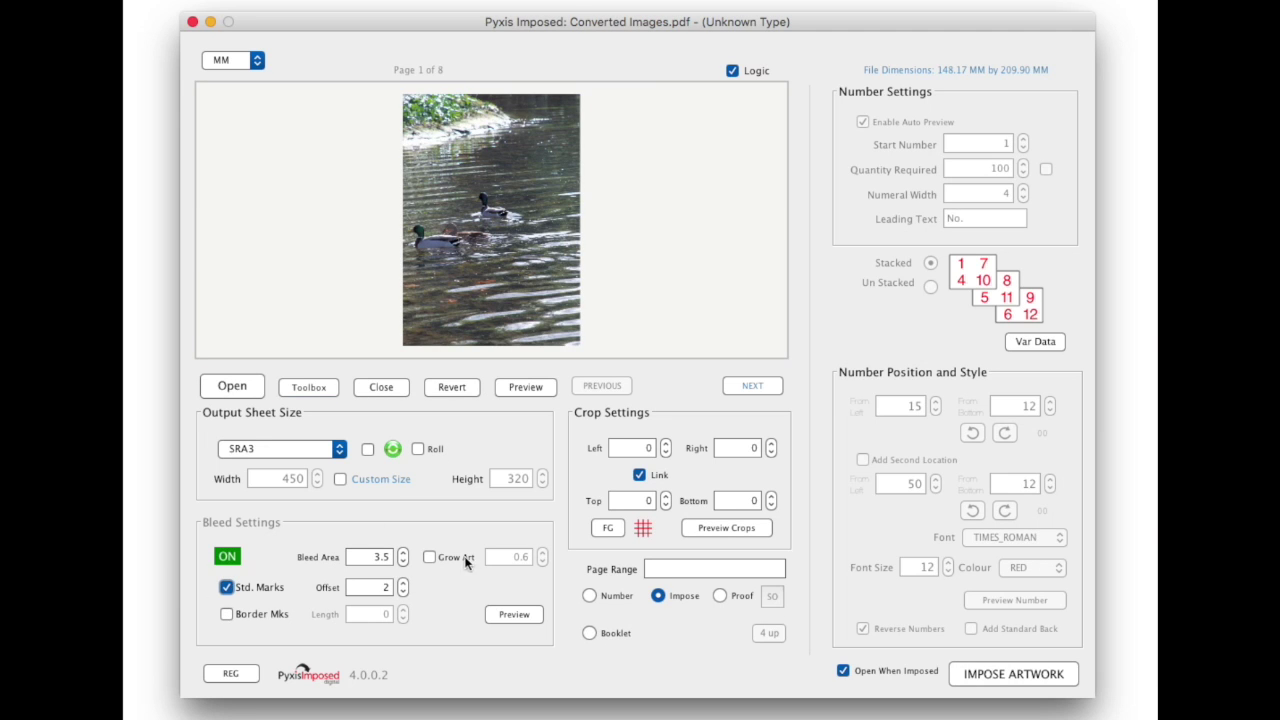
{"action": "left_click", "coordinate": [430, 557]}
{"action": "left_click", "coordinate": [1004, 674]}
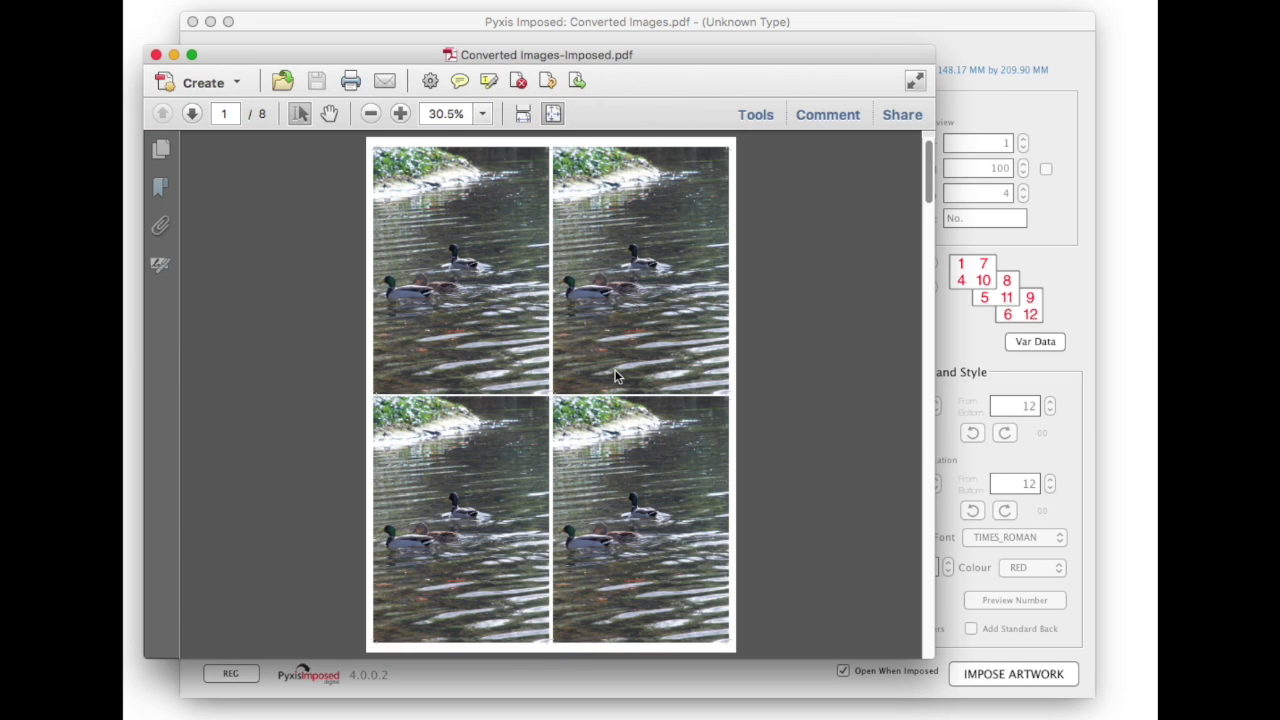
Page through Converted Images-Imposed.pdf and zoom in on the crop marks between the sunset images
{"action": "scroll", "coordinate": [603, 365], "scroll_direction": "down", "scroll_amount": 5}
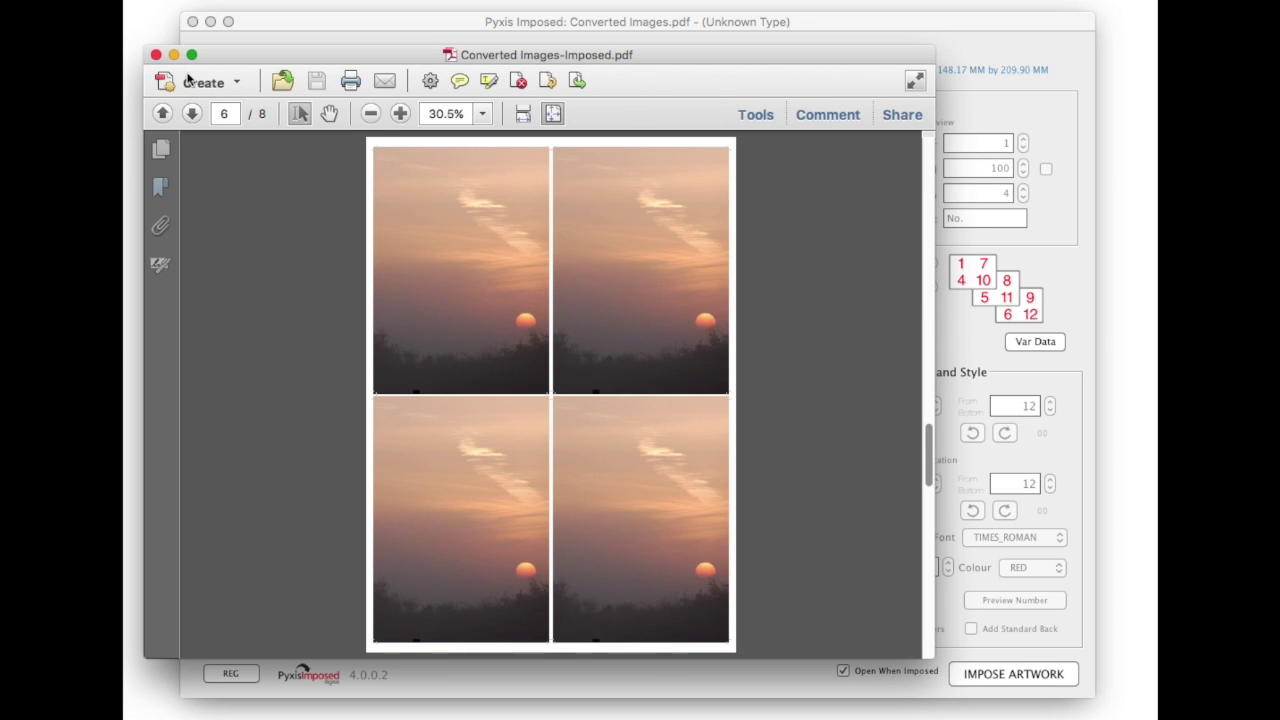
{"action": "left_click", "coordinate": [400, 113]}
{"action": "left_click_drag", "start_coordinate": [680, 394], "coordinate": [643, 262]}
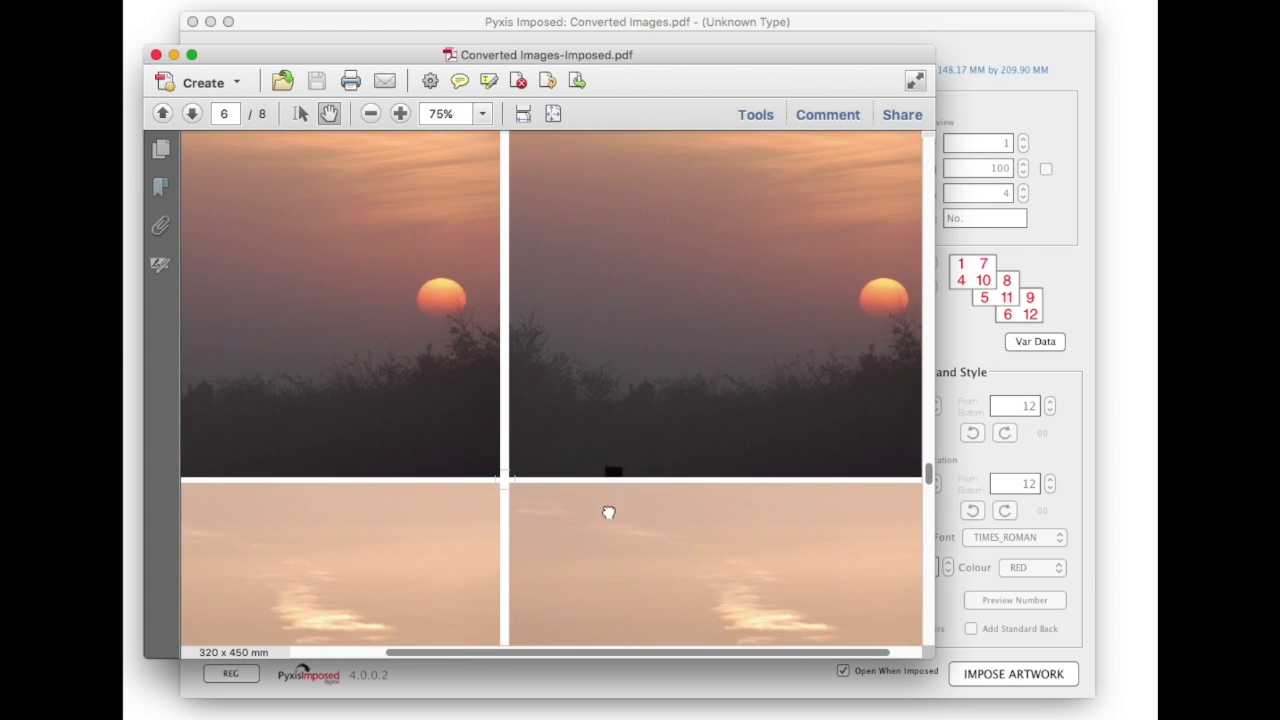
Close the imposed sunset PDF, switch the imposition mode to Proof and impose the artwork
{"action": "left_click_drag", "start_coordinate": [606, 514], "coordinate": [634, 463]}
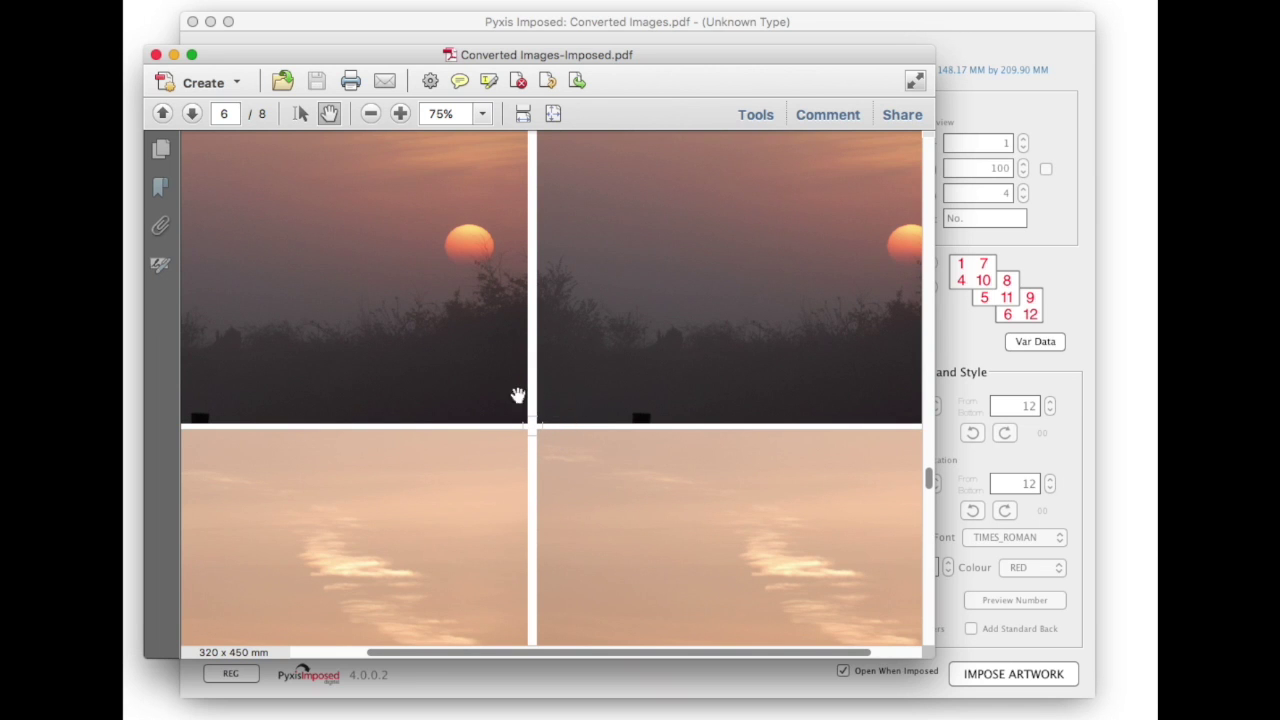
{"action": "left_click", "coordinate": [155, 54]}
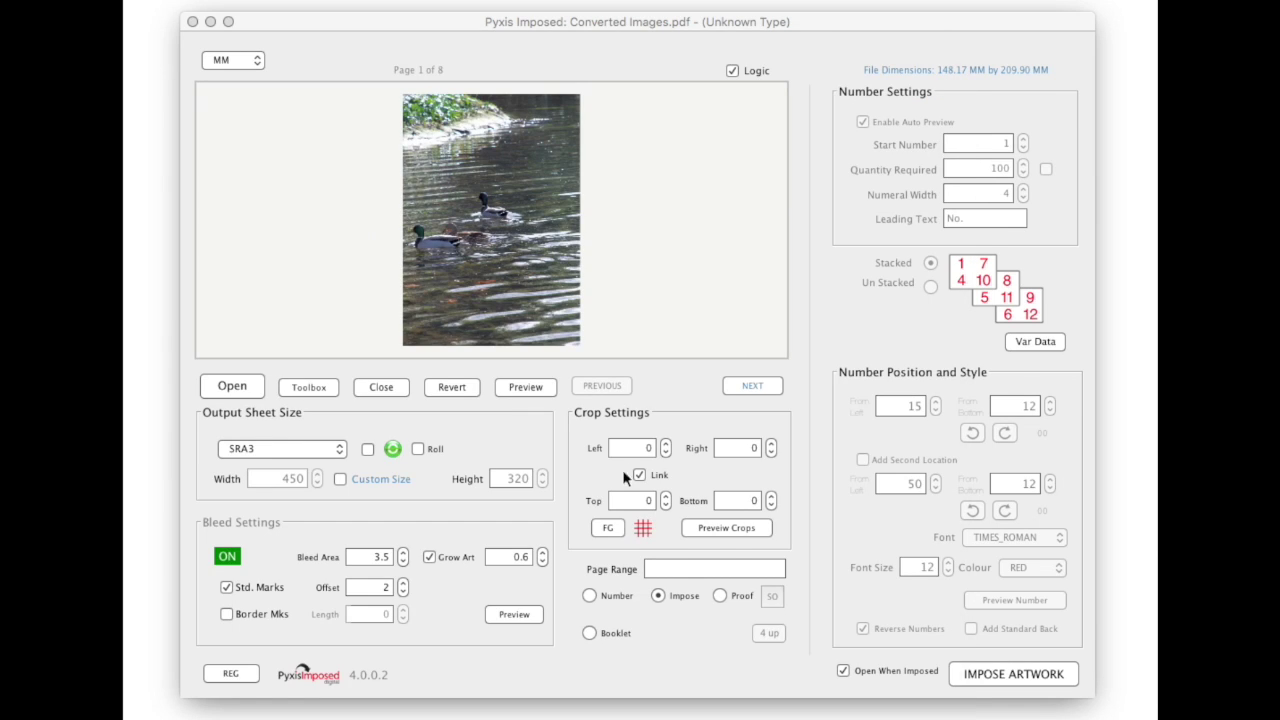
{"action": "left_click", "coordinate": [720, 596]}
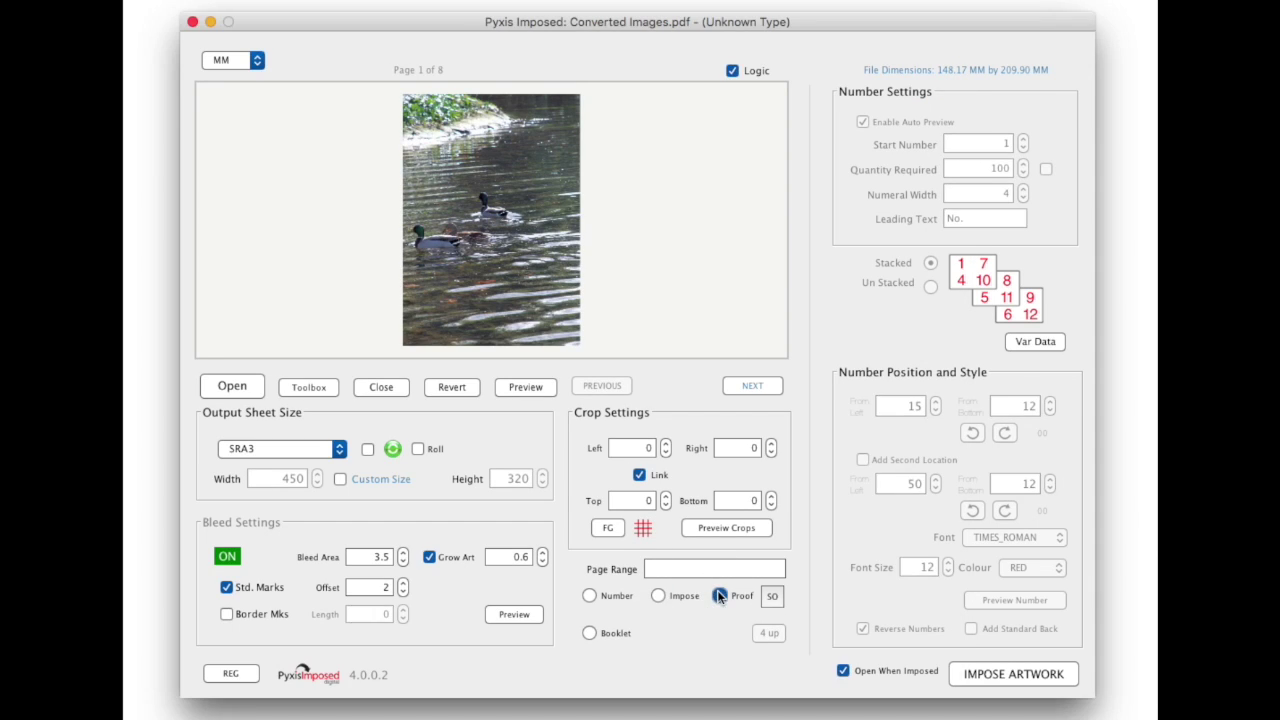
{"action": "left_click", "coordinate": [980, 674]}
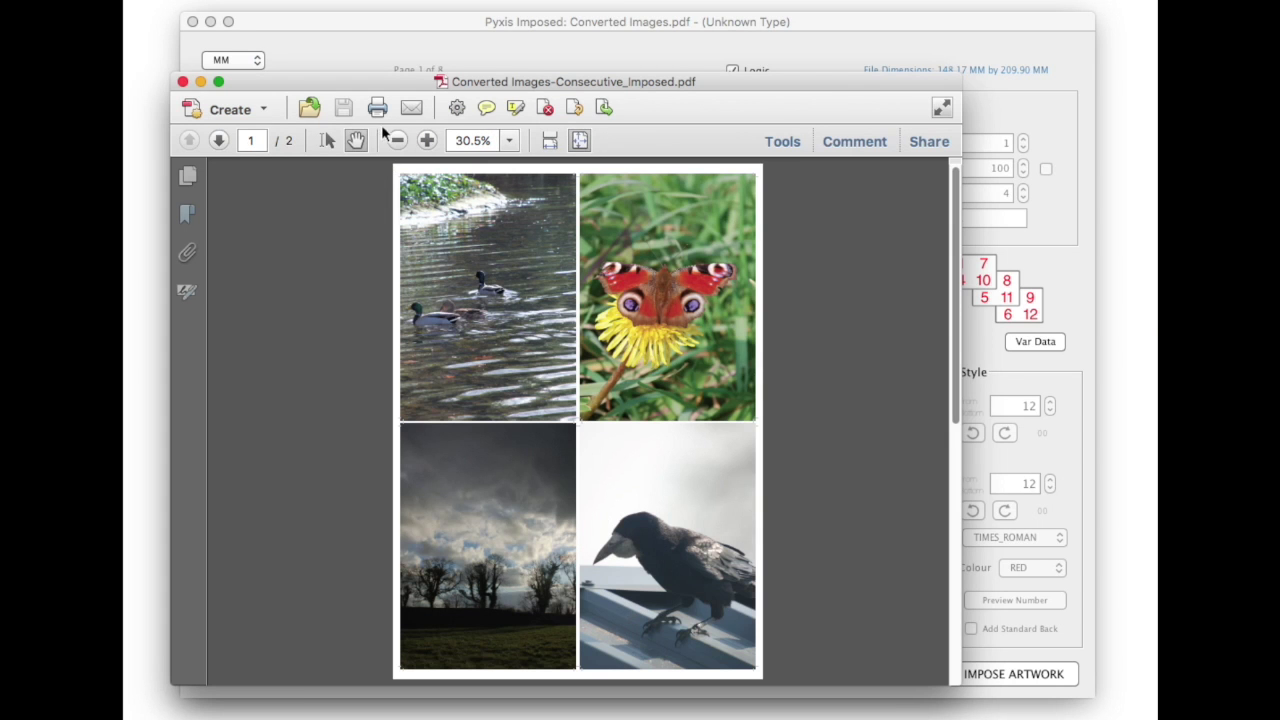
Look through both pages of Converted Images-Consecutive_Imposed.pdf at 75% in an enlarged window and close it
{"action": "scroll", "coordinate": [557, 383], "scroll_direction": "down", "scroll_amount": 3}
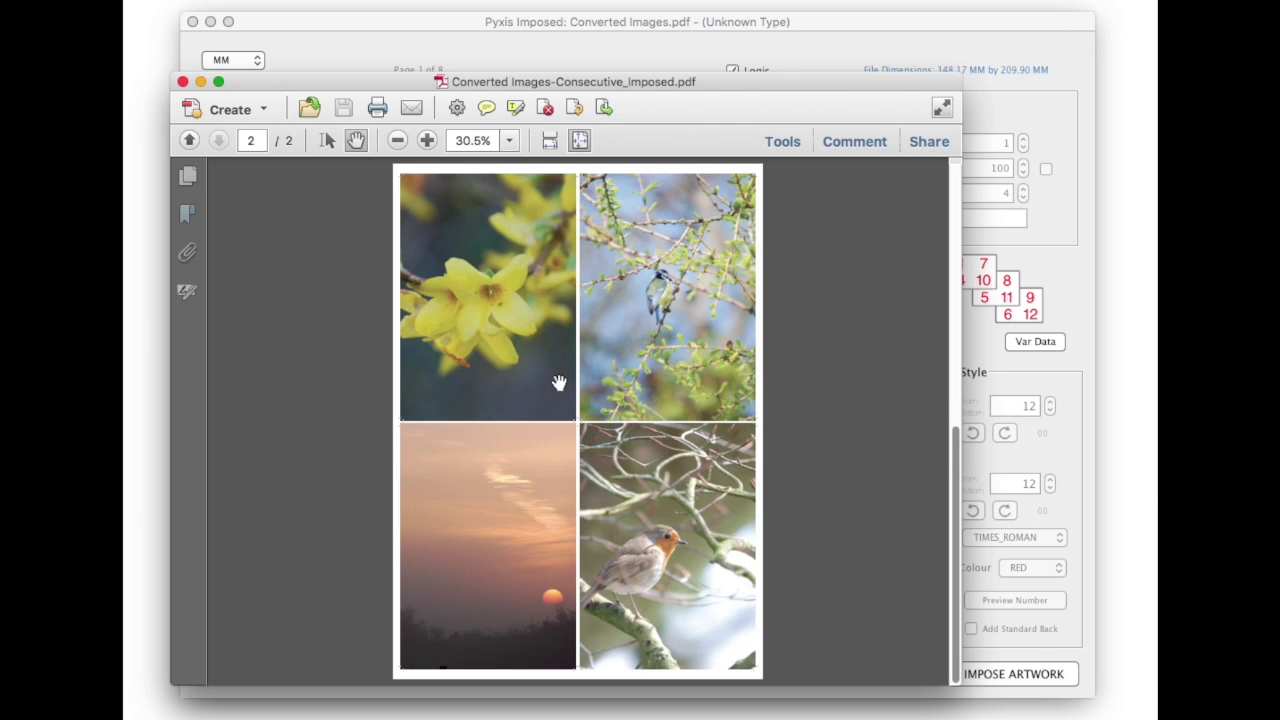
{"action": "scroll", "coordinate": [558, 383], "scroll_direction": "up", "scroll_amount": 3}
{"action": "left_click", "coordinate": [427, 140]}
{"action": "left_click_drag", "start_coordinate": [1012, 686], "coordinate": [1140, 716]}
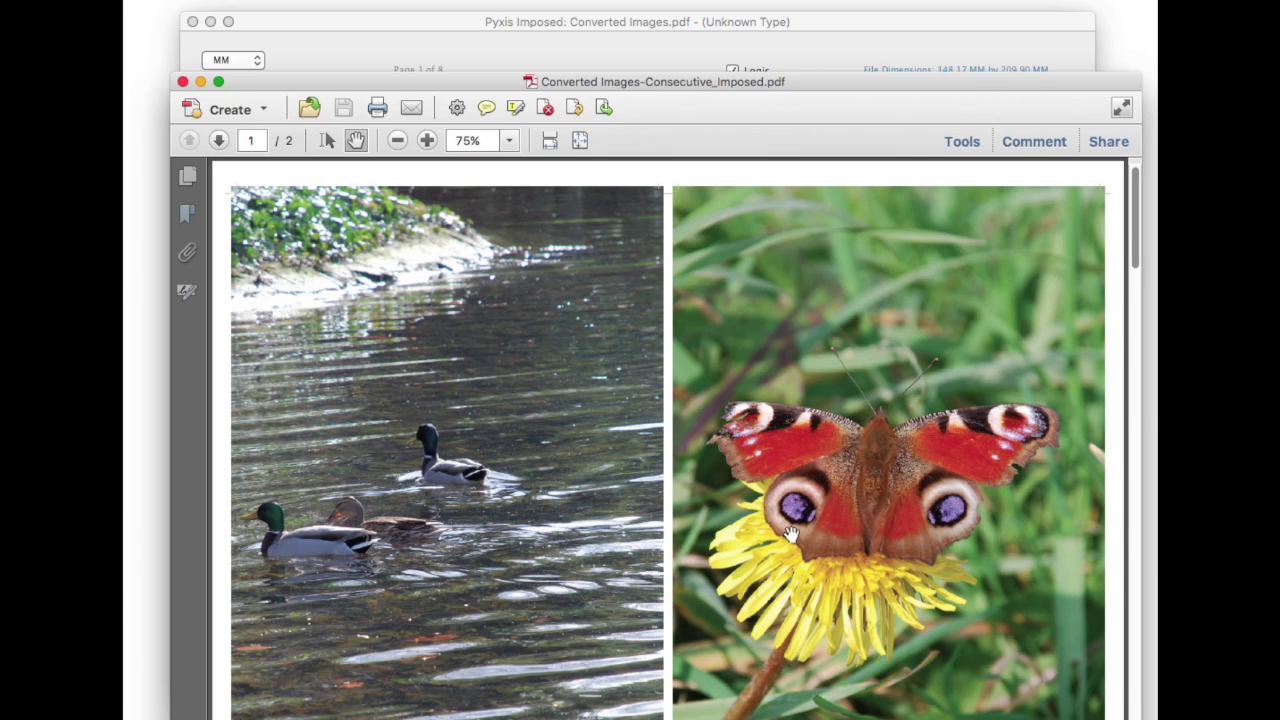
{"action": "scroll", "coordinate": [790, 535], "scroll_direction": "down", "scroll_amount": 2}
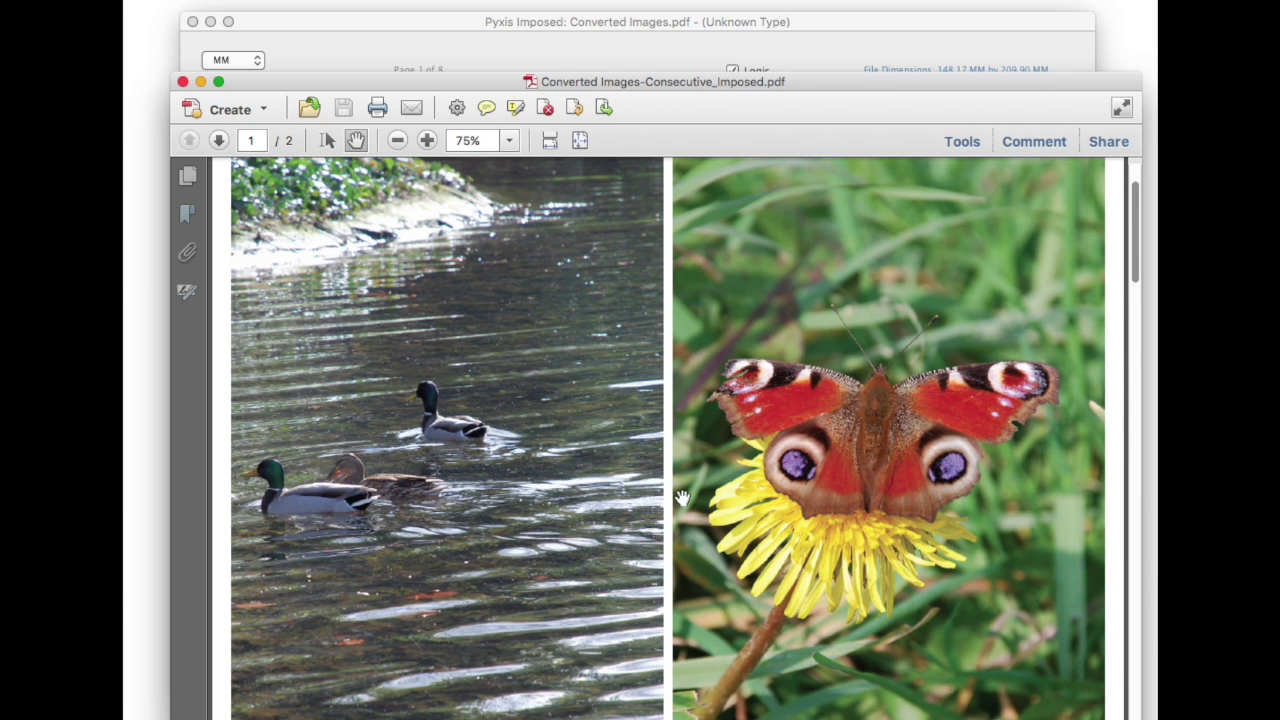
{"action": "scroll", "coordinate": [682, 498], "scroll_direction": "down", "scroll_amount": 5}
{"action": "scroll", "coordinate": [823, 671], "scroll_direction": "down", "scroll_amount": 6}
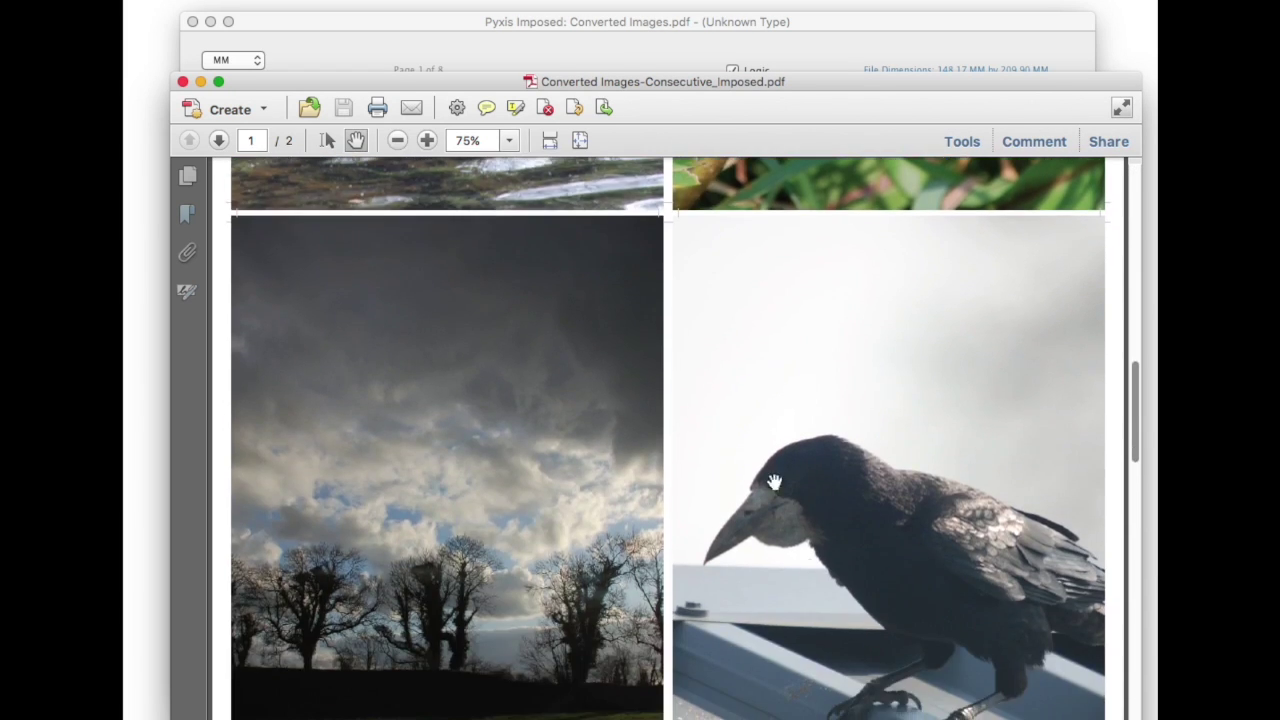
{"action": "scroll", "coordinate": [774, 483], "scroll_direction": "down", "scroll_amount": 15}
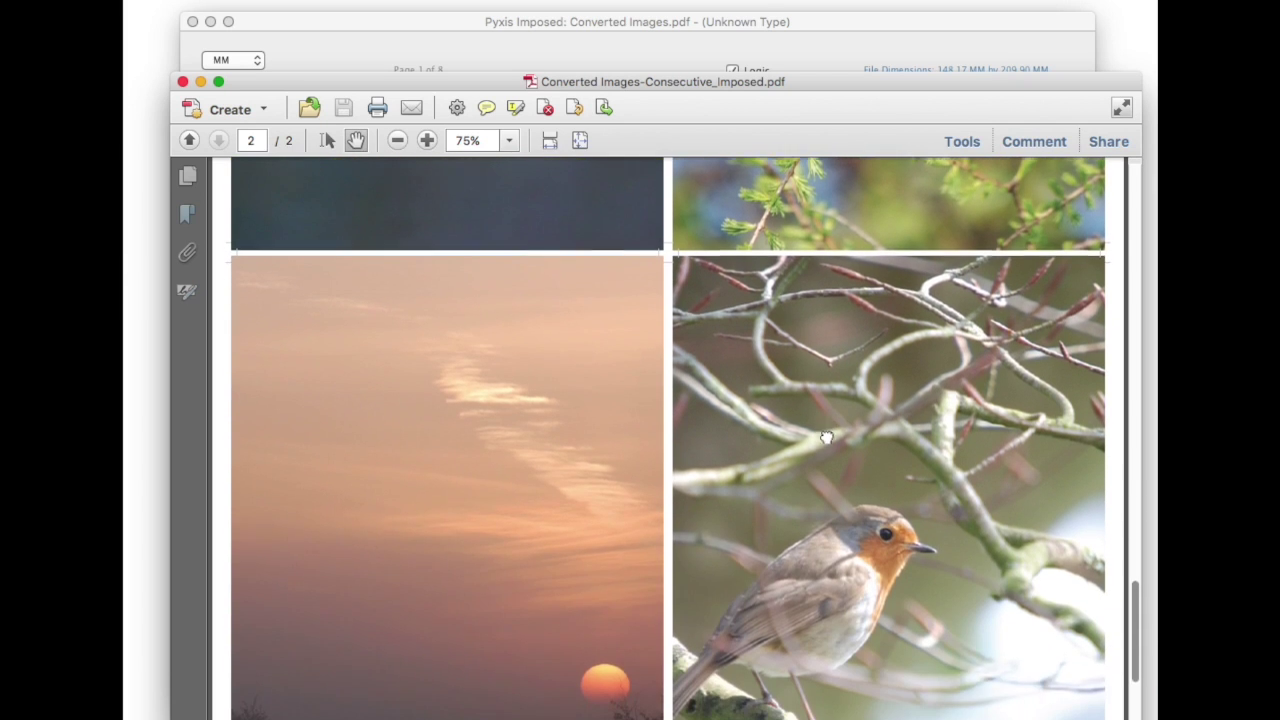
{"action": "scroll", "coordinate": [826, 437], "scroll_direction": "down", "scroll_amount": 5}
{"action": "left_click", "coordinate": [183, 82]}
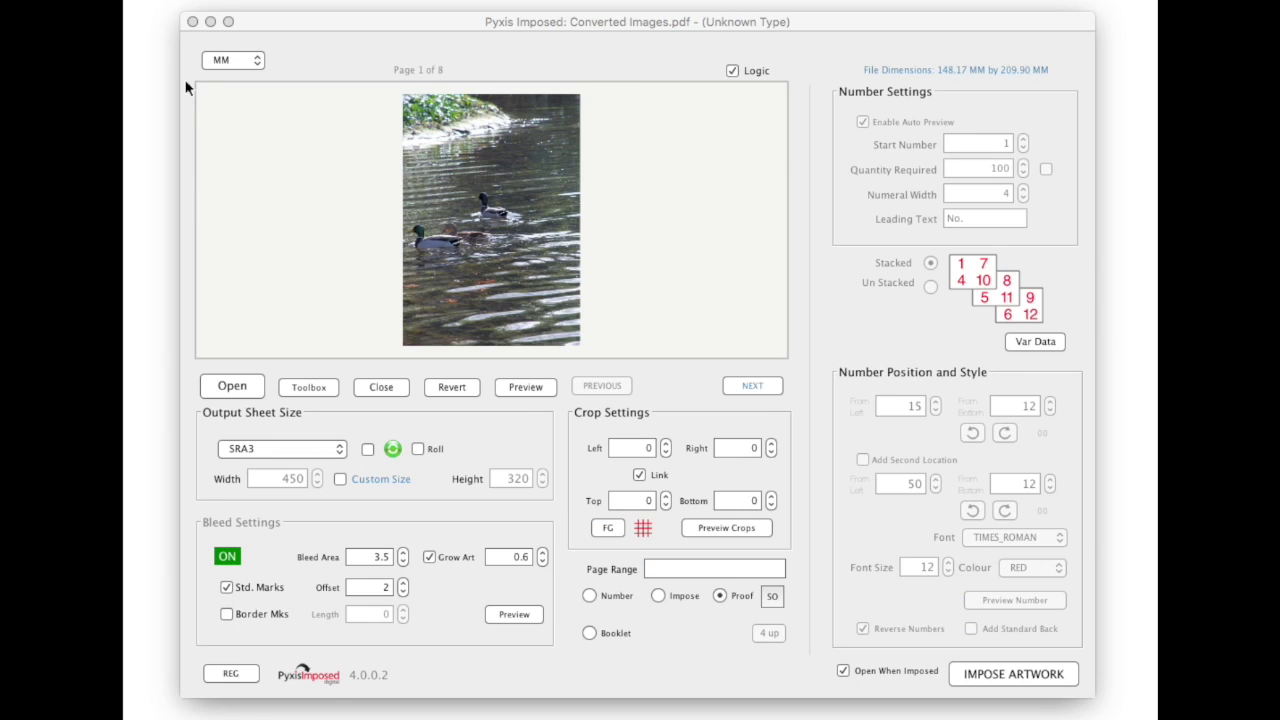
Open the PDF Toolbox and remove all the images from the conversion list
{"action": "left_click", "coordinate": [310, 388]}
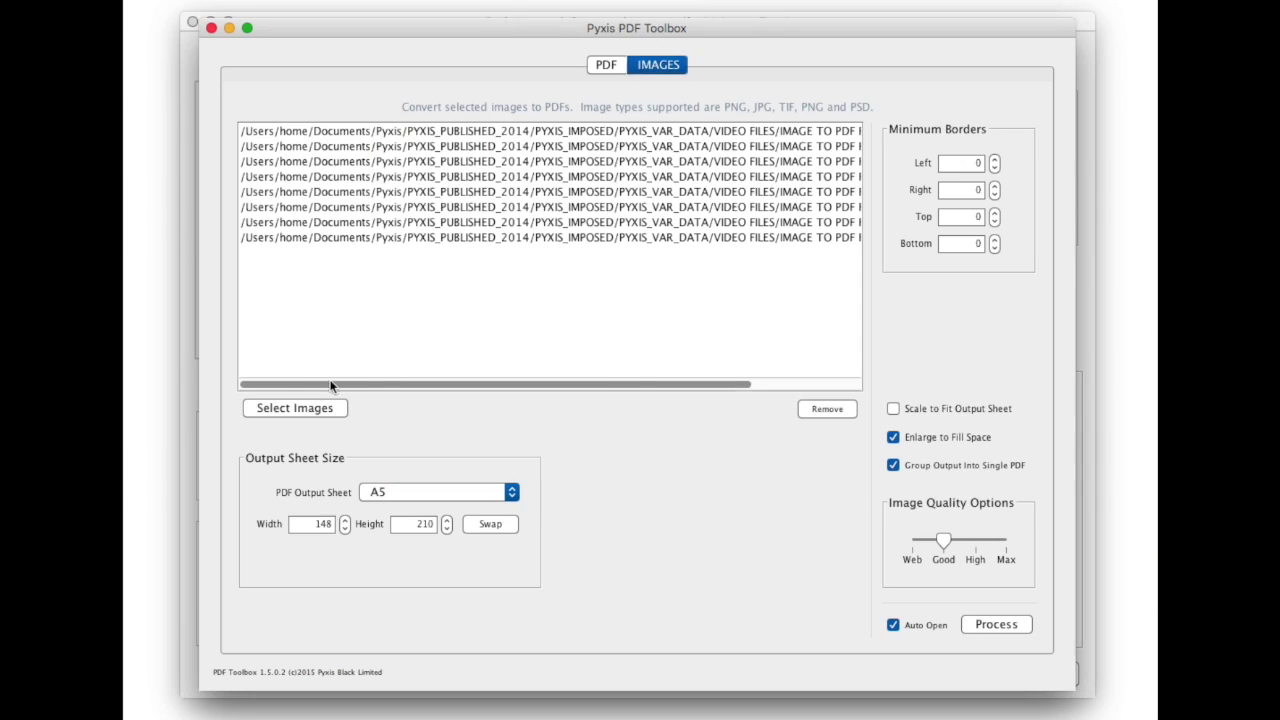
{"action": "left_click", "coordinate": [558, 131]}
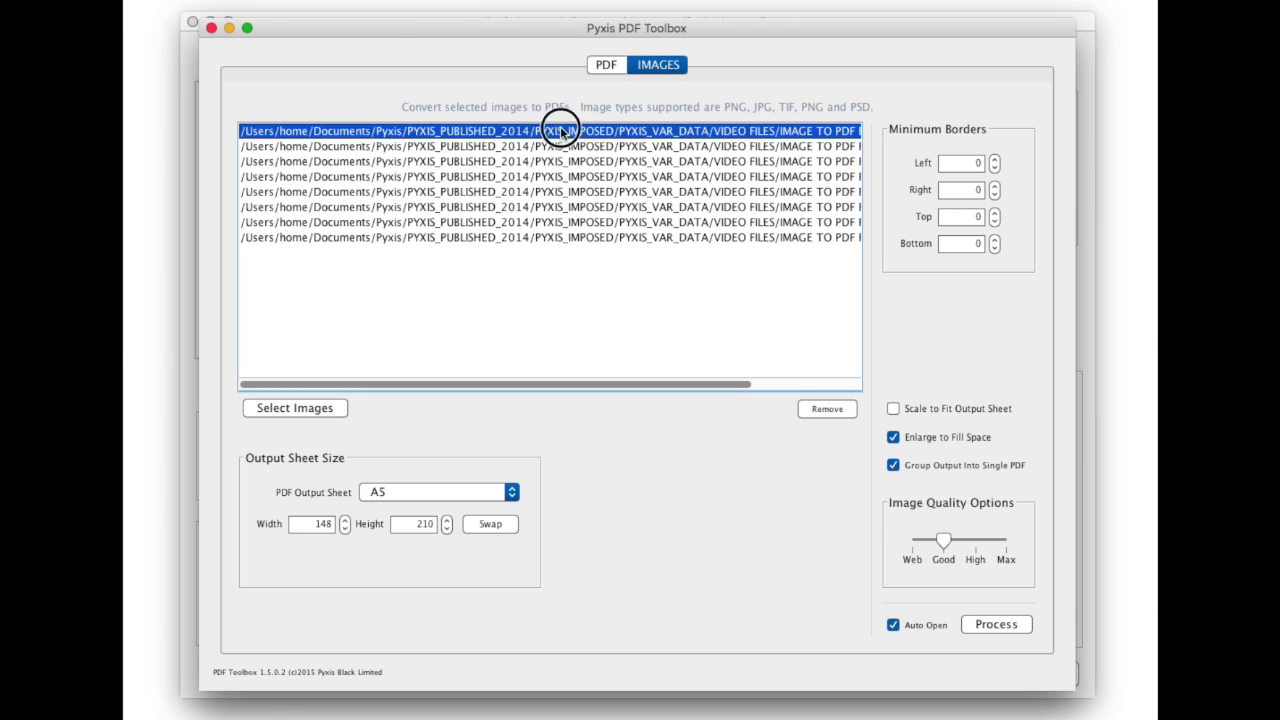
{"action": "left_click", "coordinate": [578, 225], "text": "shift"}
{"action": "left_click", "coordinate": [835, 407]}
{"action": "left_click", "coordinate": [744, 133]}
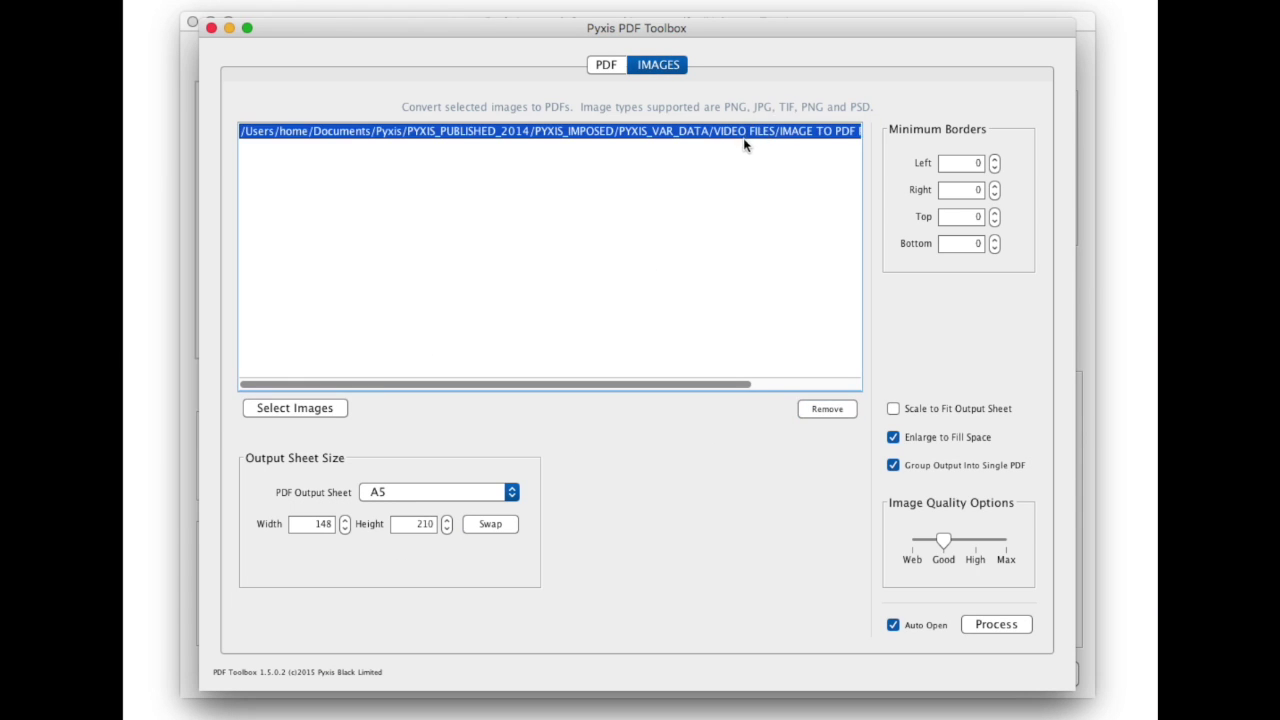
{"action": "left_click", "coordinate": [828, 410]}
Load all the JPG photos of the image folder, from DSC_0133.JPG to Nikon 7935.JPG, into the conversion list
{"action": "left_click", "coordinate": [276, 406]}
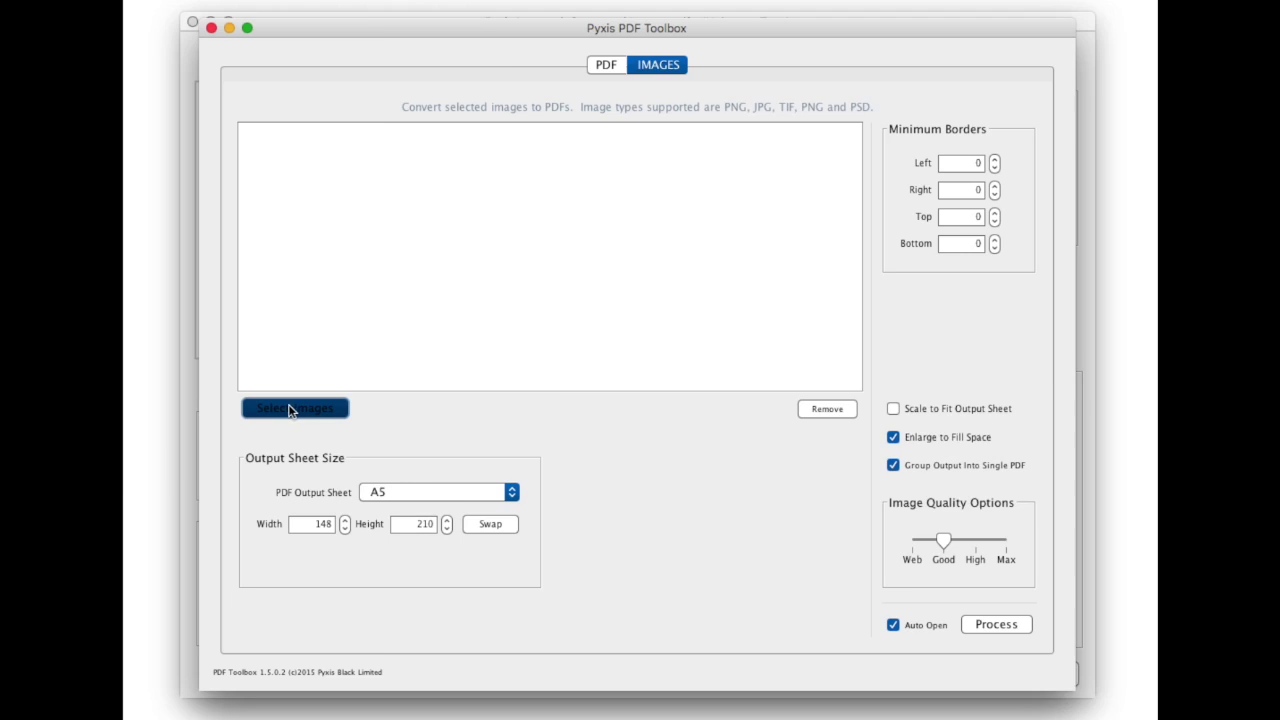
{"action": "left_click", "coordinate": [505, 670], "text": "shift"}
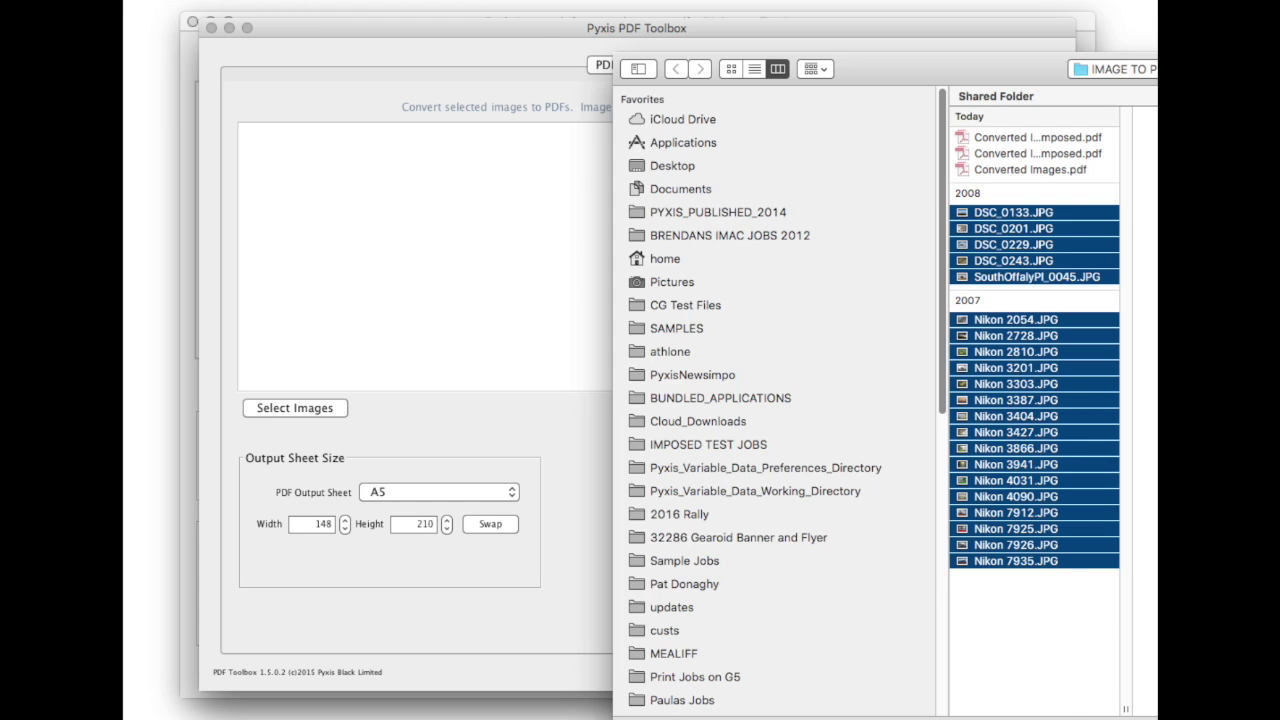
{"action": "key", "text": "Return"}
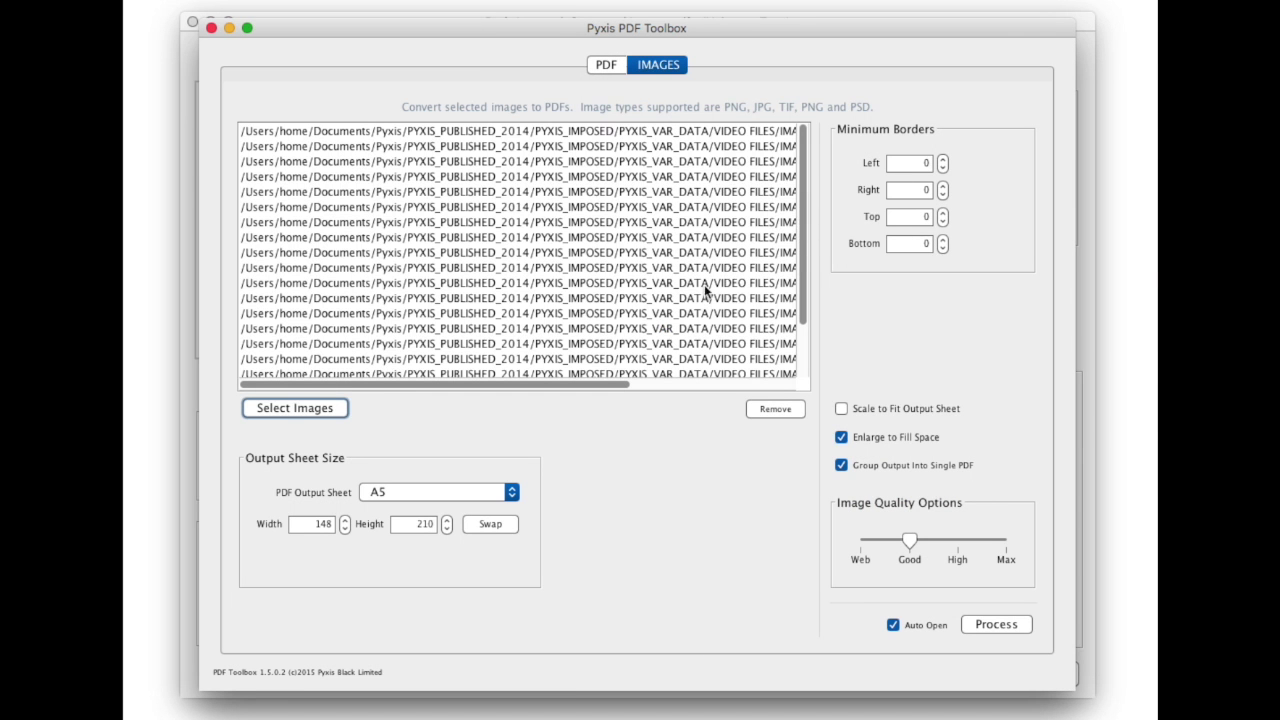
Set the PDF output sheet to A6 and change its height to 74 mm
{"action": "left_click", "coordinate": [512, 493]}
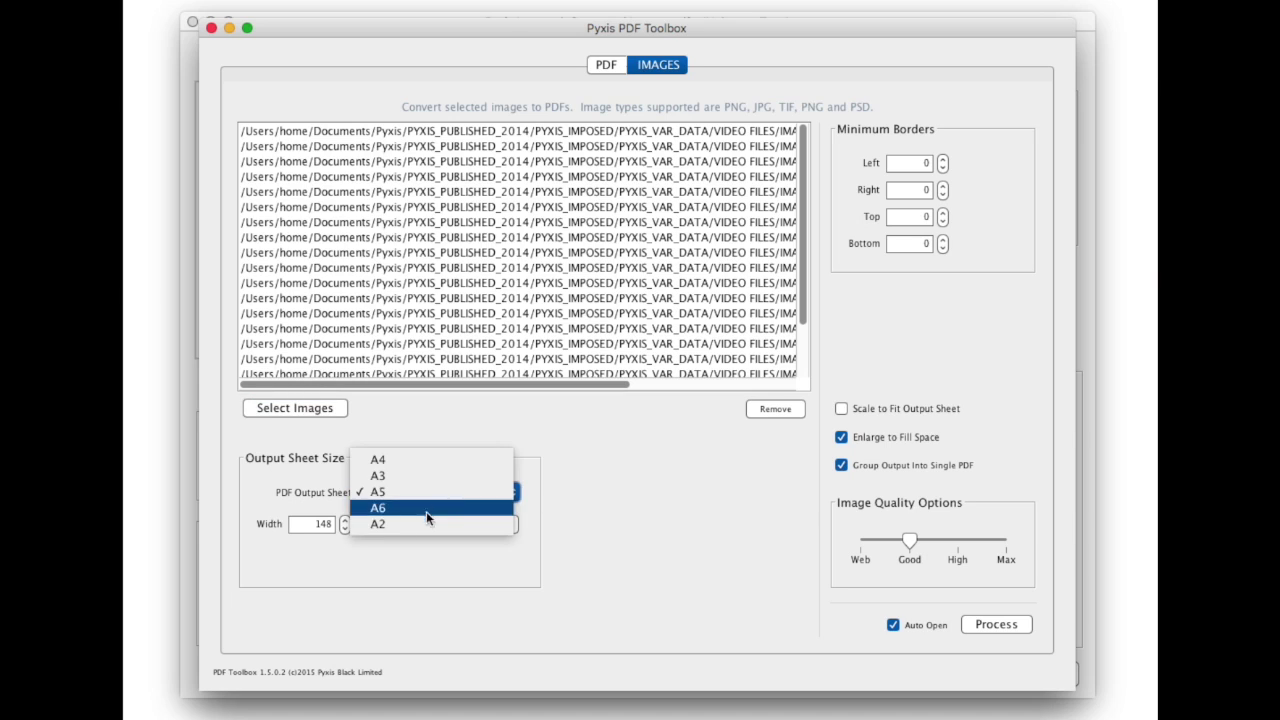
{"action": "left_click", "coordinate": [425, 513]}
{"action": "double_click", "coordinate": [423, 523]}
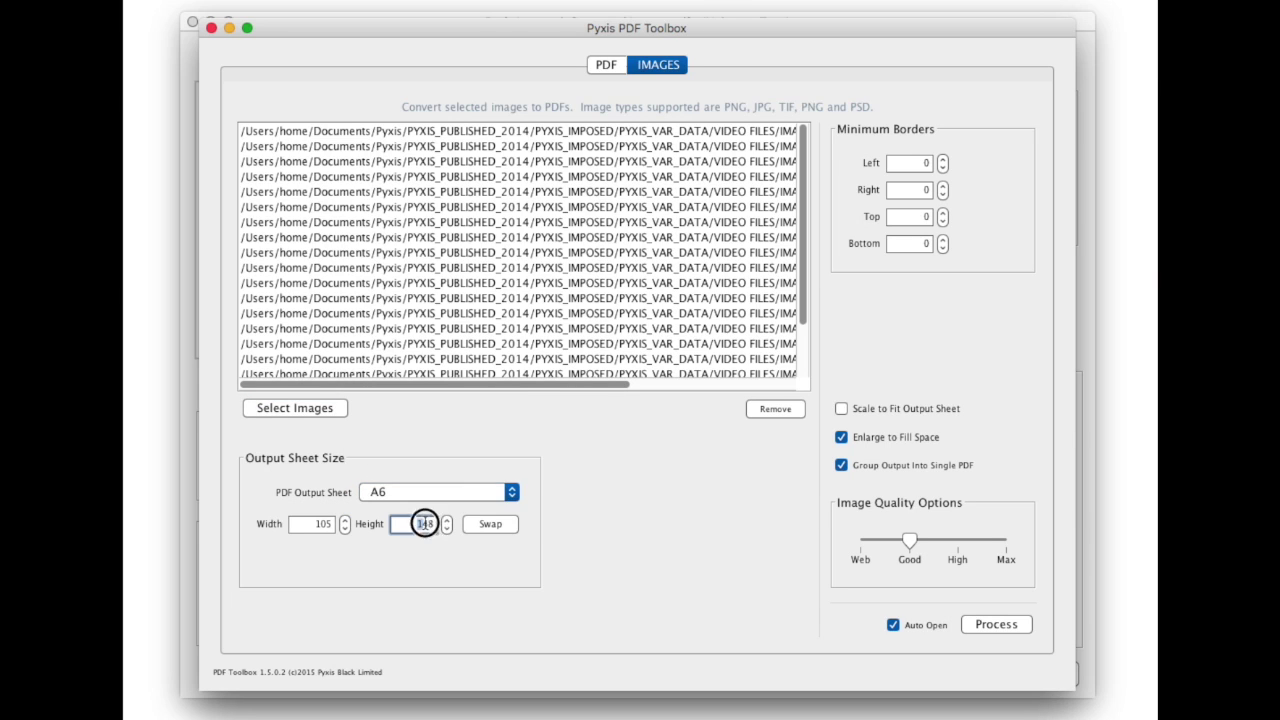
{"action": "type", "text": "74"}
Set the image quality to Web, turn on Scale to Fit Output Sheet and process the images into Converted Images.pdf
{"action": "left_click", "coordinate": [860, 545]}
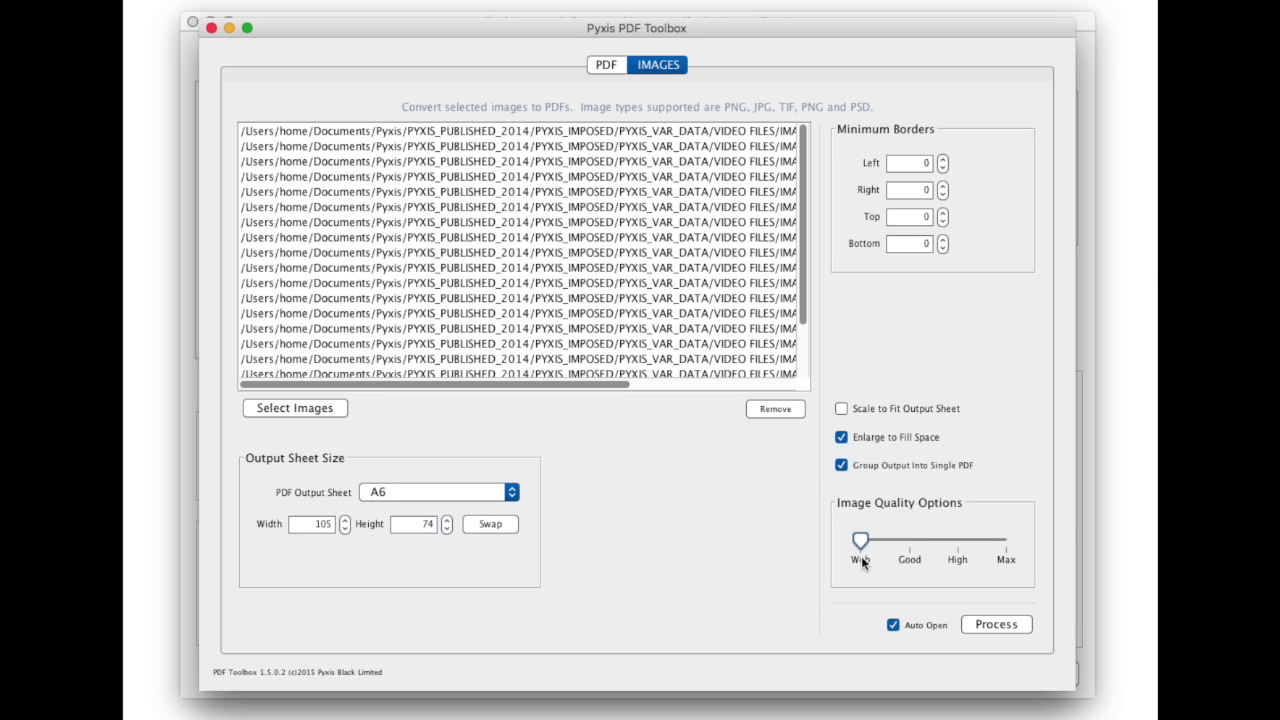
{"action": "left_click", "coordinate": [853, 406]}
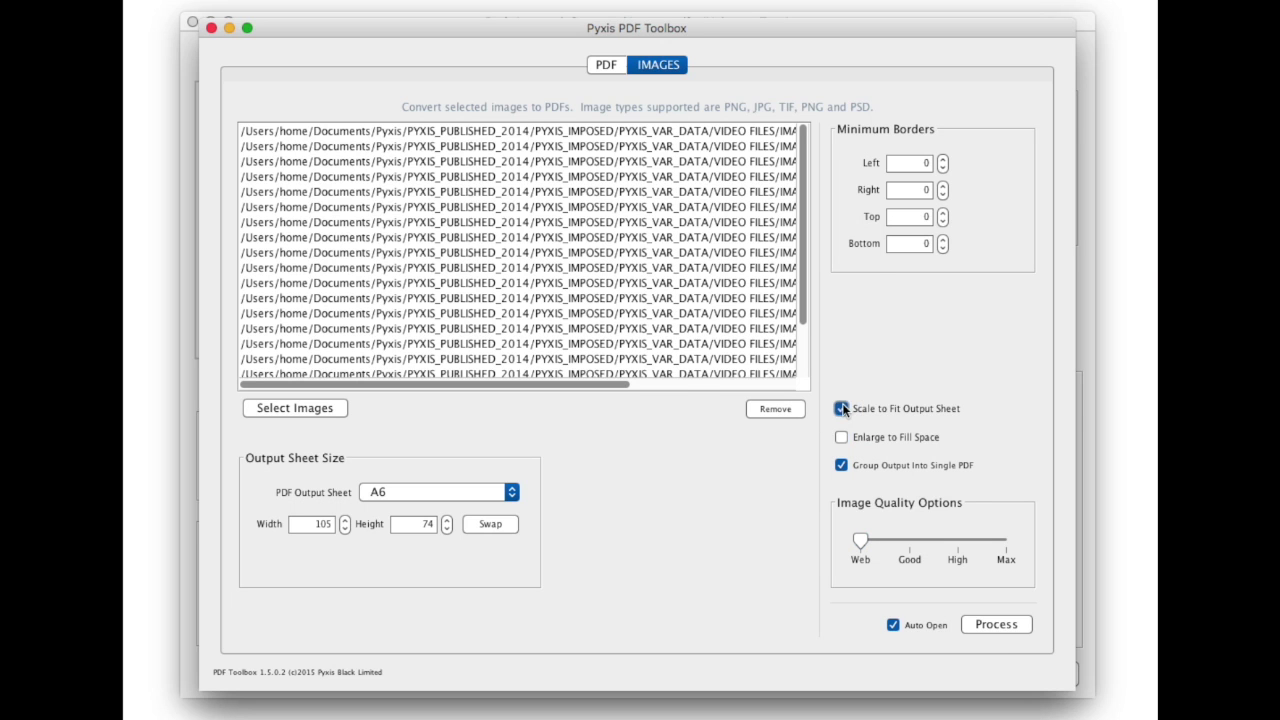
{"action": "left_click", "coordinate": [998, 624]}
{"action": "left_click", "coordinate": [942, 700]}
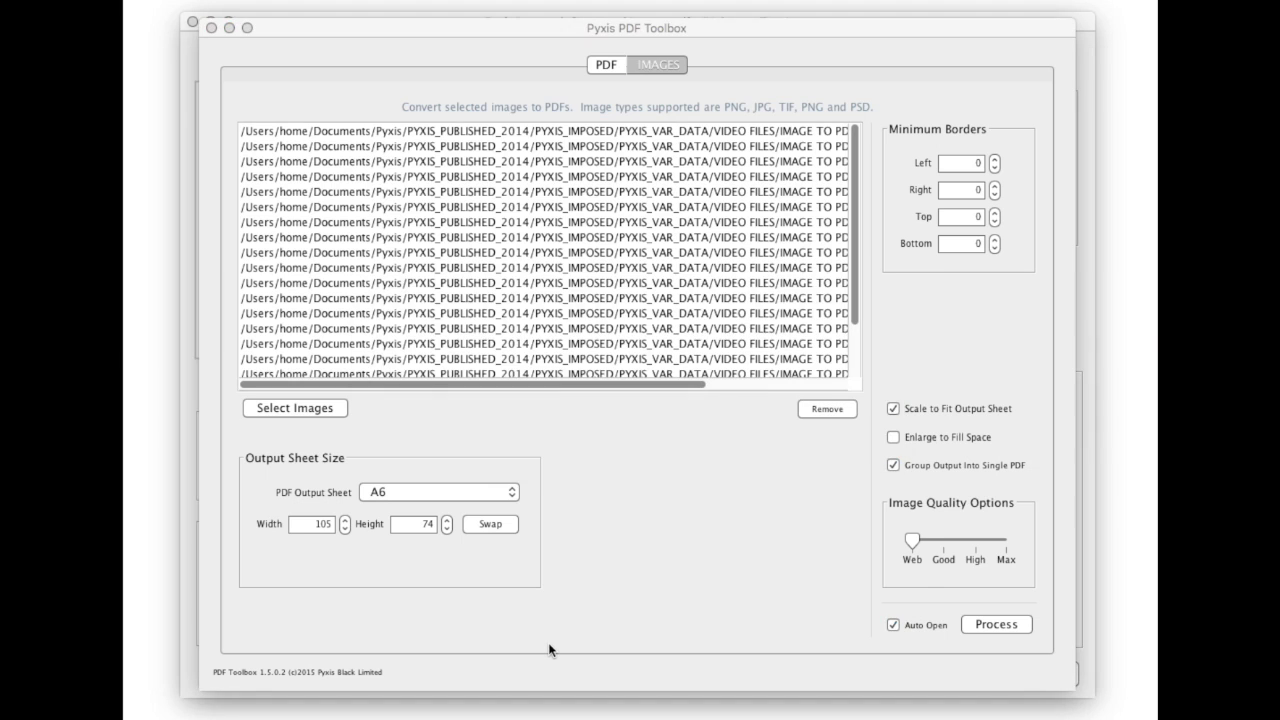
Page through the new Converted Images.pdf, close it and close the PDF Toolbox
{"action": "scroll", "coordinate": [613, 565], "scroll_direction": "down", "scroll_amount": 5}
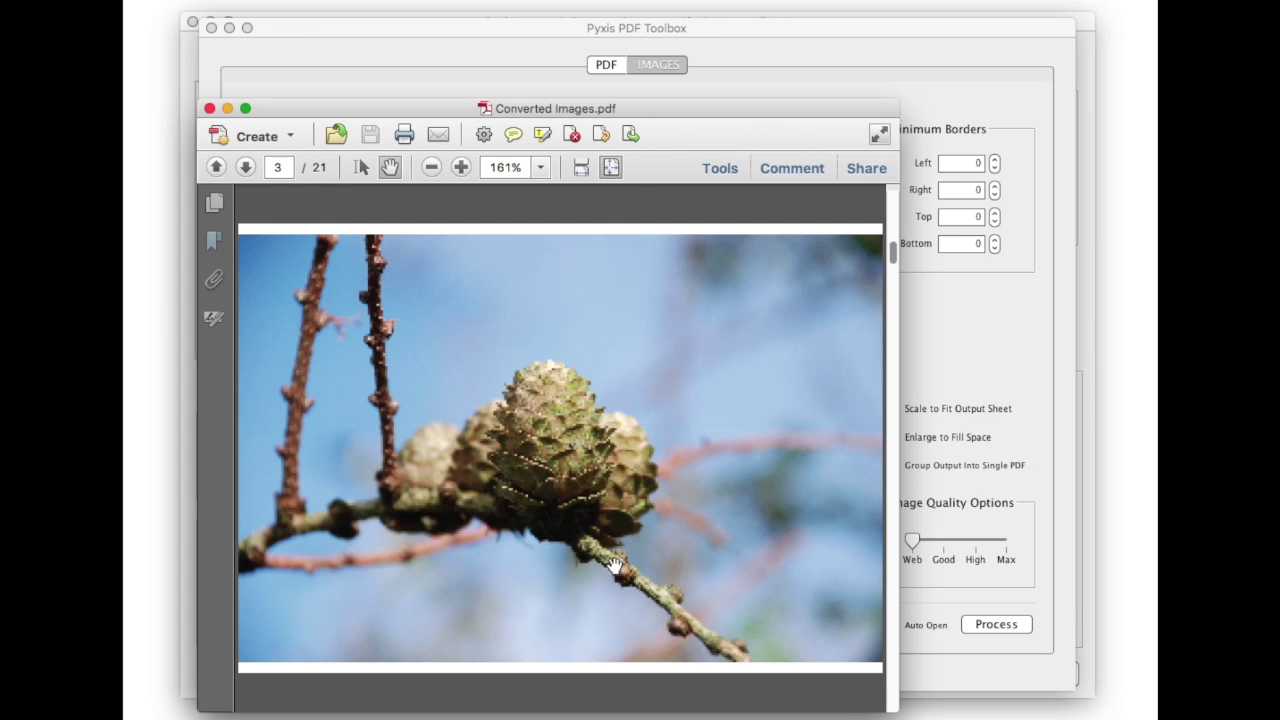
{"action": "scroll", "coordinate": [613, 565], "scroll_direction": "down", "scroll_amount": 2}
{"action": "left_click", "coordinate": [209, 108]}
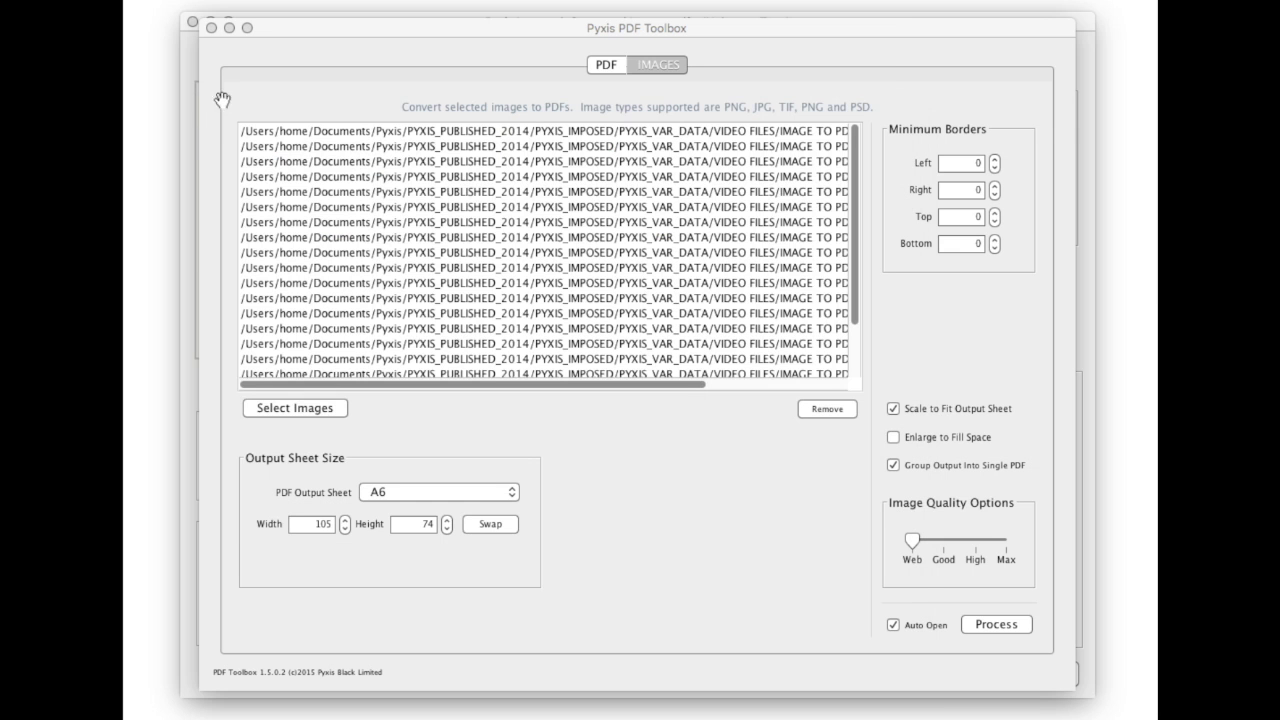
{"action": "left_click", "coordinate": [211, 28]}
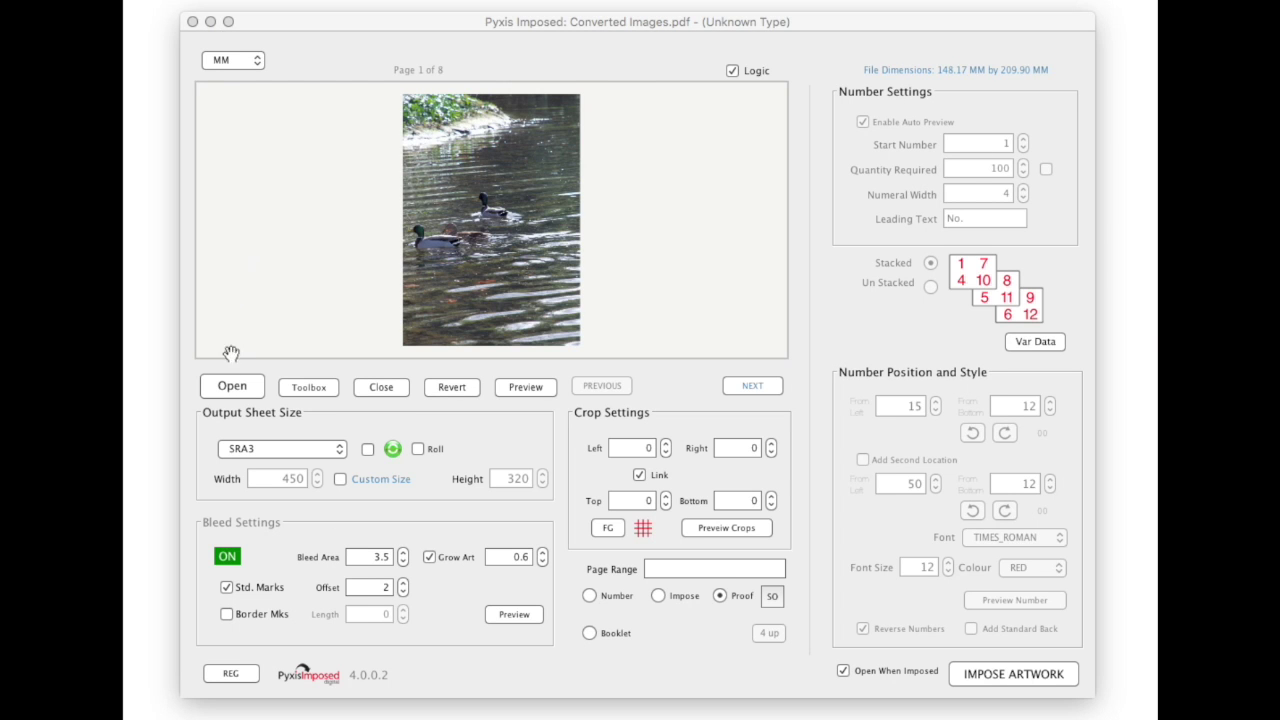
Reload the converted PDF in Pyxis Imposed and switch the output to a roll 600 mm wide
{"action": "left_click", "coordinate": [449, 386]}
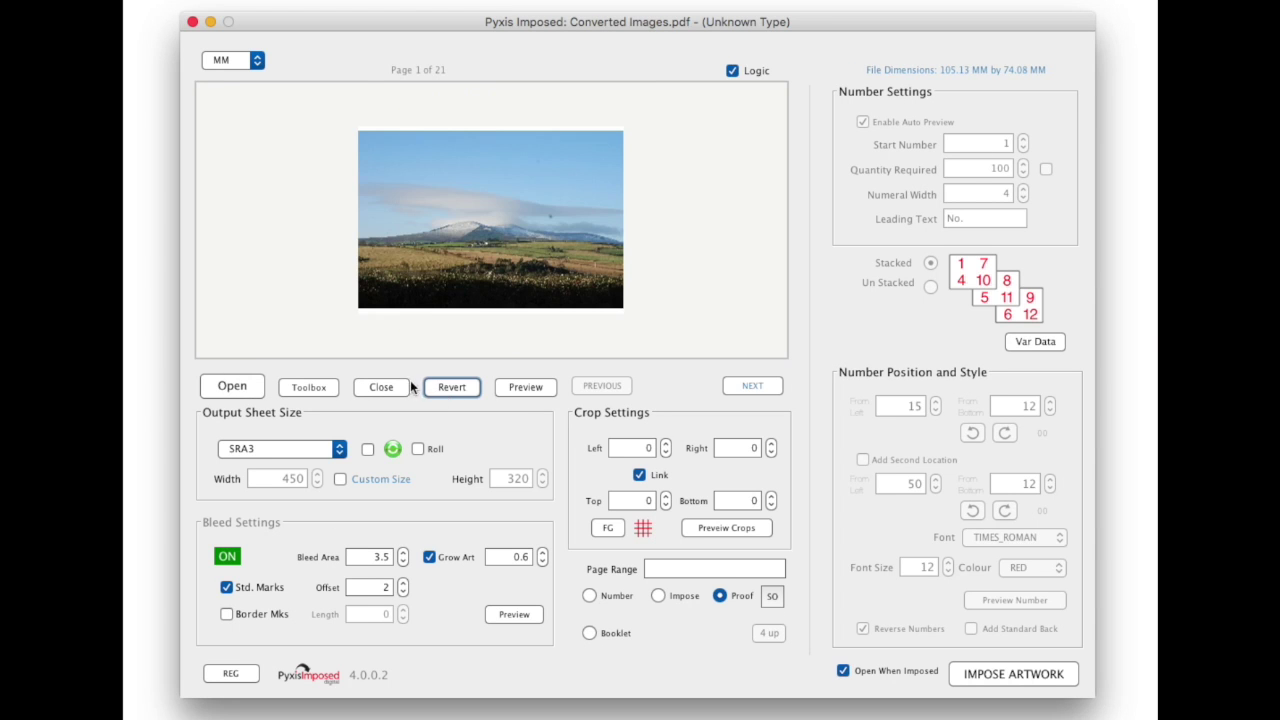
{"action": "left_click", "coordinate": [418, 449]}
{"action": "double_click", "coordinate": [300, 478]}
{"action": "type", "text": "600"}
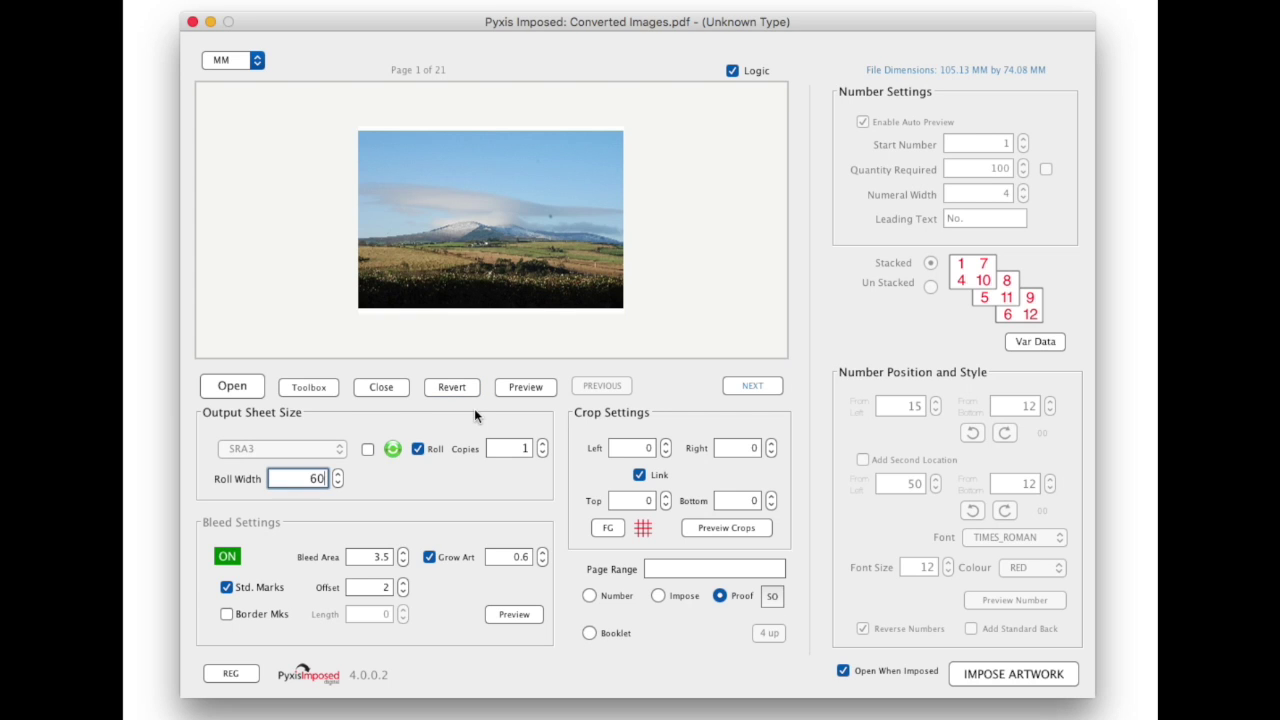
Disable artwork rotation, use border marks of length 10 with a 2 mm bleed area and no Grow Art, and impose the artwork
{"action": "left_click", "coordinate": [367, 449]}
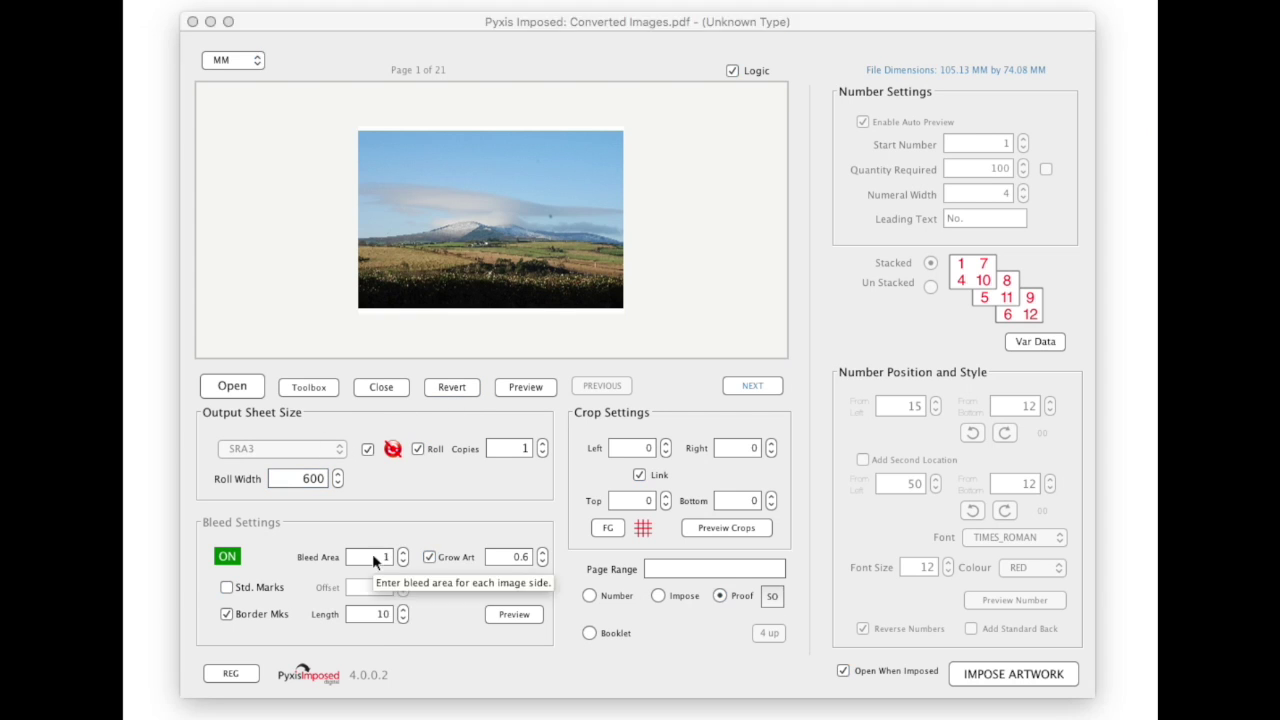
{"action": "left_click", "coordinate": [429, 557]}
{"action": "left_click", "coordinate": [1005, 676]}
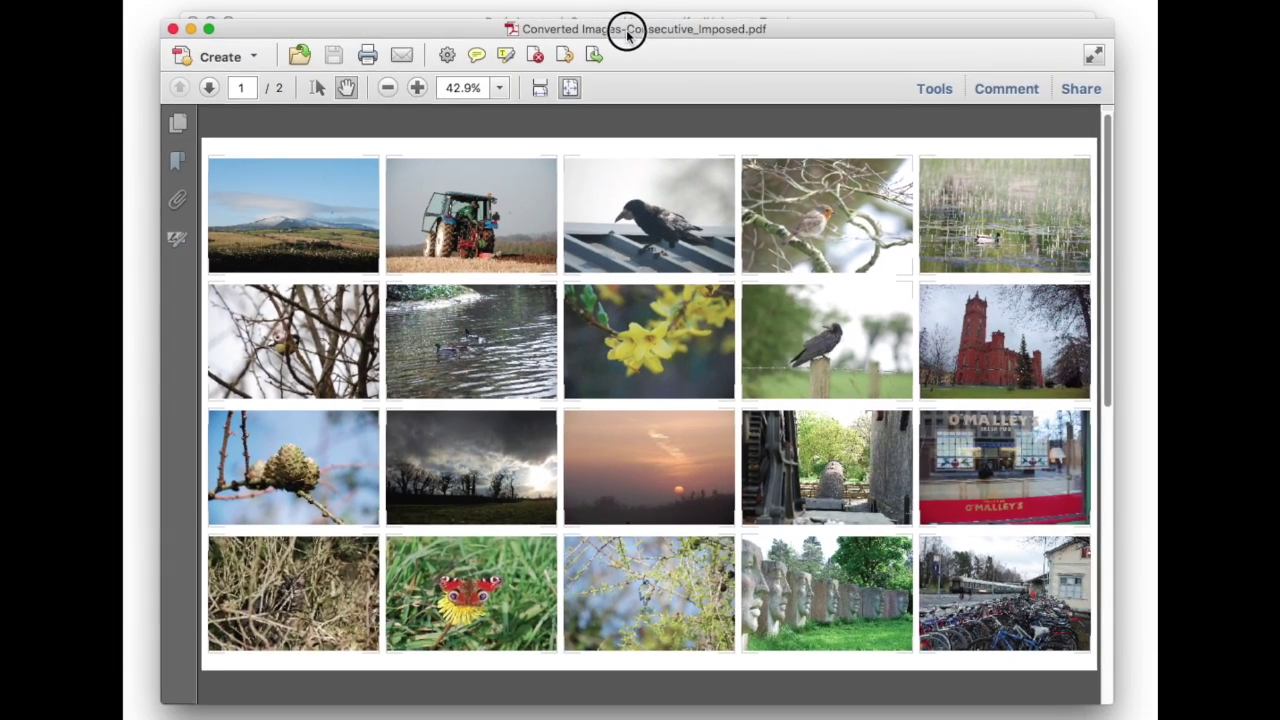
Look through both pages of the imposed roll PDF, close it and close the artwork file
{"action": "scroll", "coordinate": [725, 380], "scroll_direction": "down", "scroll_amount": 2}
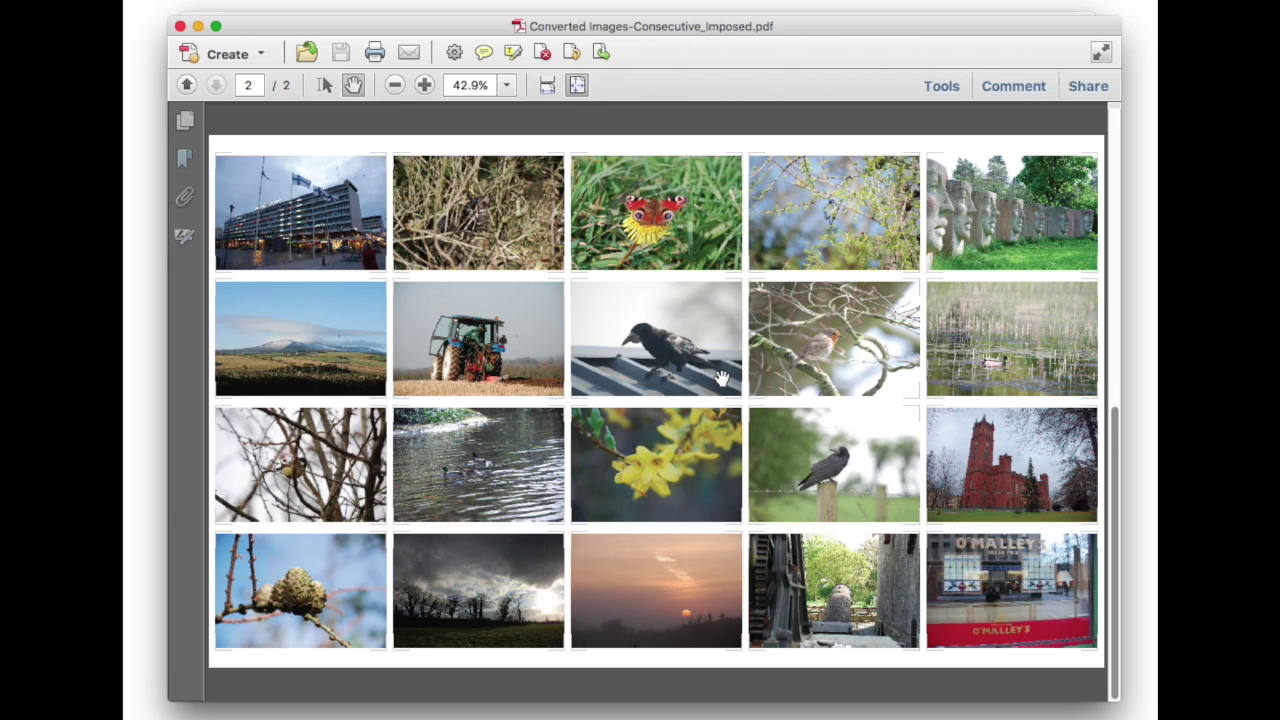
{"action": "scroll", "coordinate": [722, 378], "scroll_direction": "up", "scroll_amount": 2}
{"action": "scroll", "coordinate": [640, 297], "scroll_direction": "down", "scroll_amount": 2}
{"action": "left_click", "coordinate": [180, 26]}
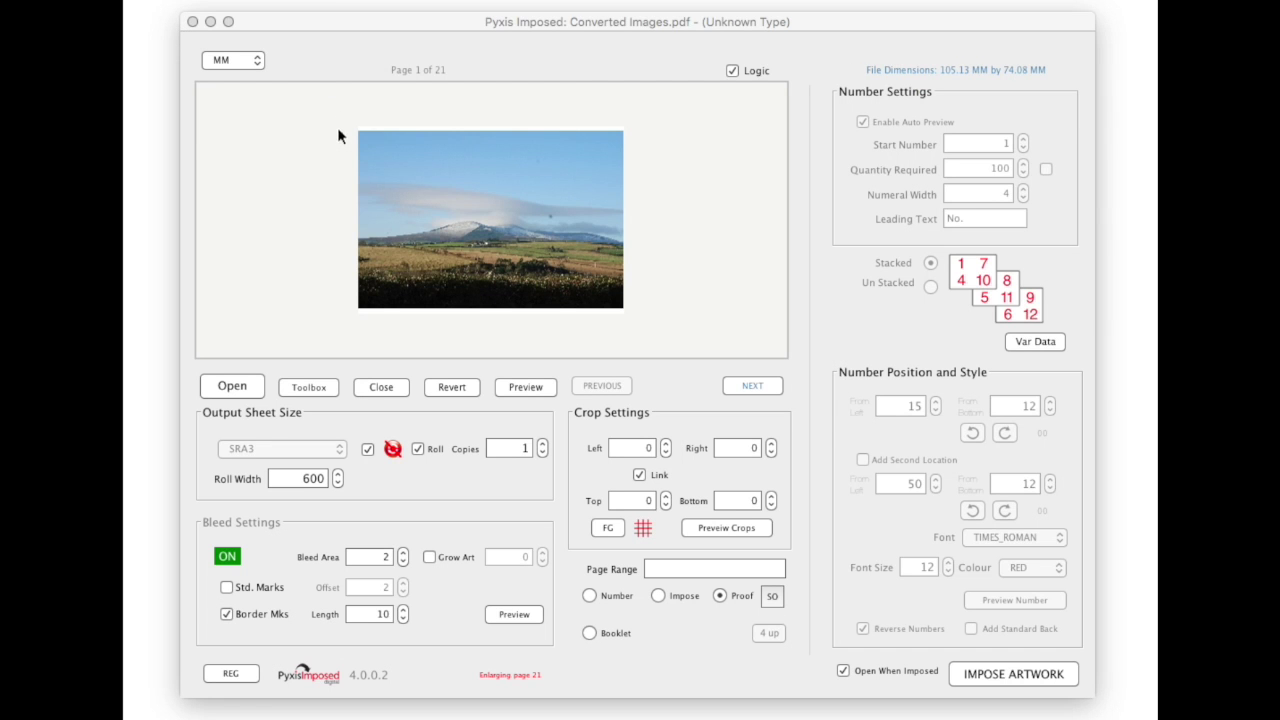
{"action": "left_click", "coordinate": [379, 388]}
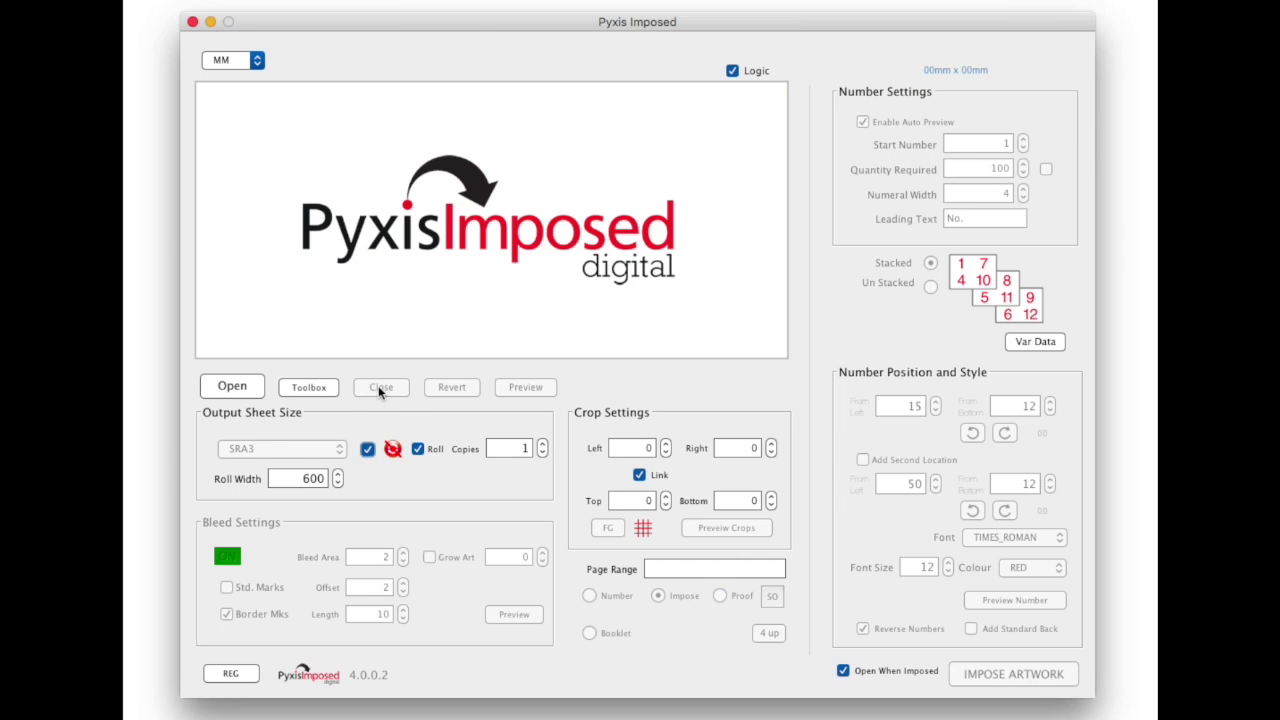